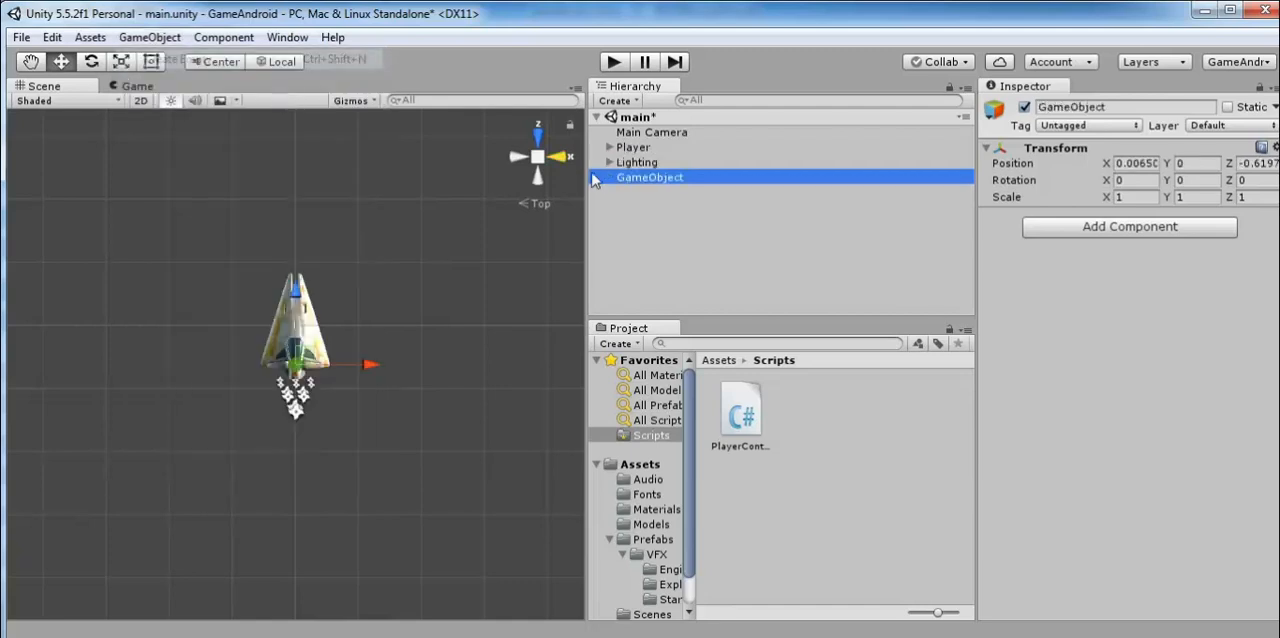
Rename the new empty GameObject to Bolt and reset its Transform.
right_click(648, 175)
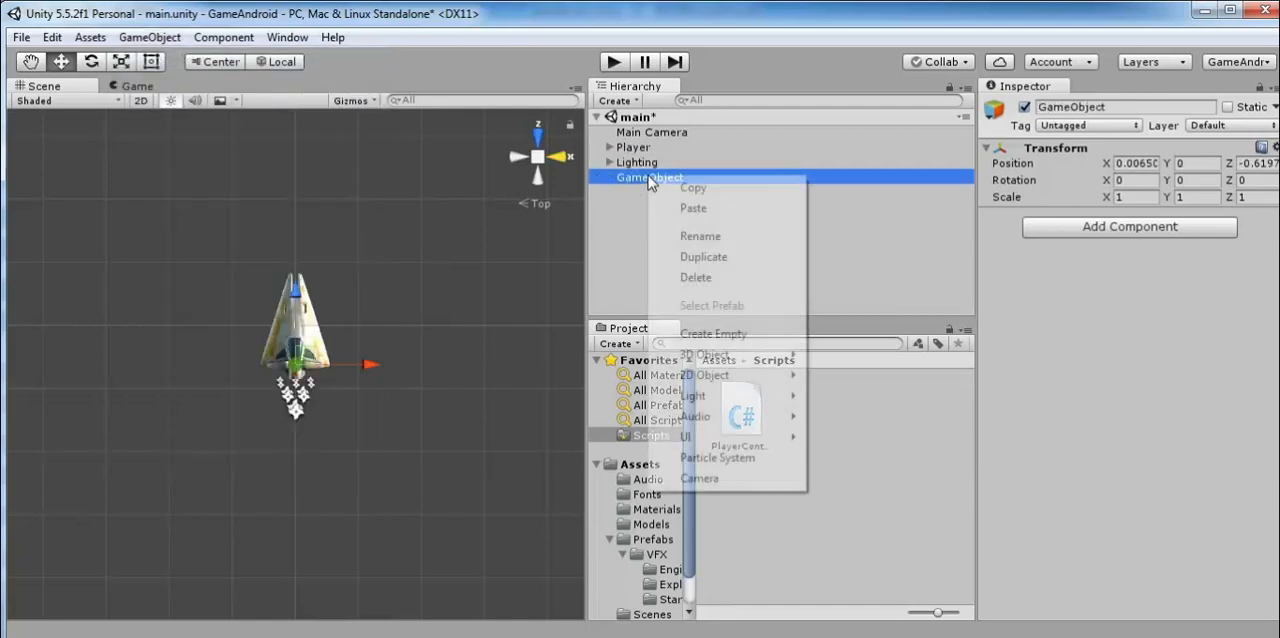
left_click(697, 237)
type("Bolt")
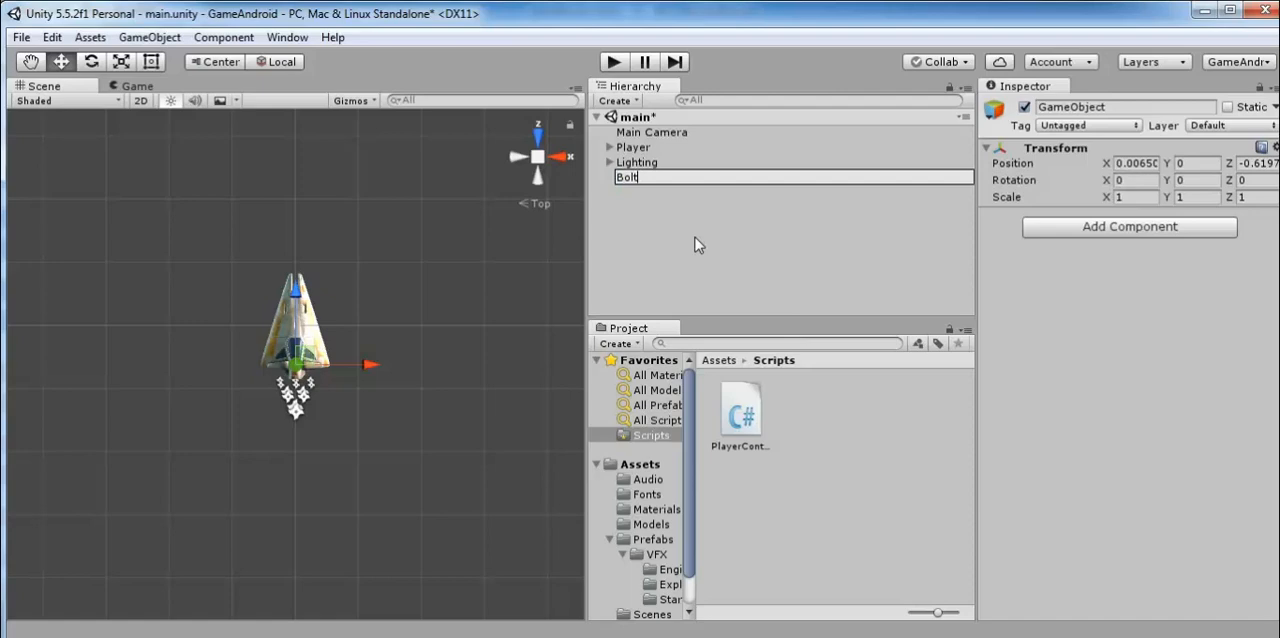
key("Return")
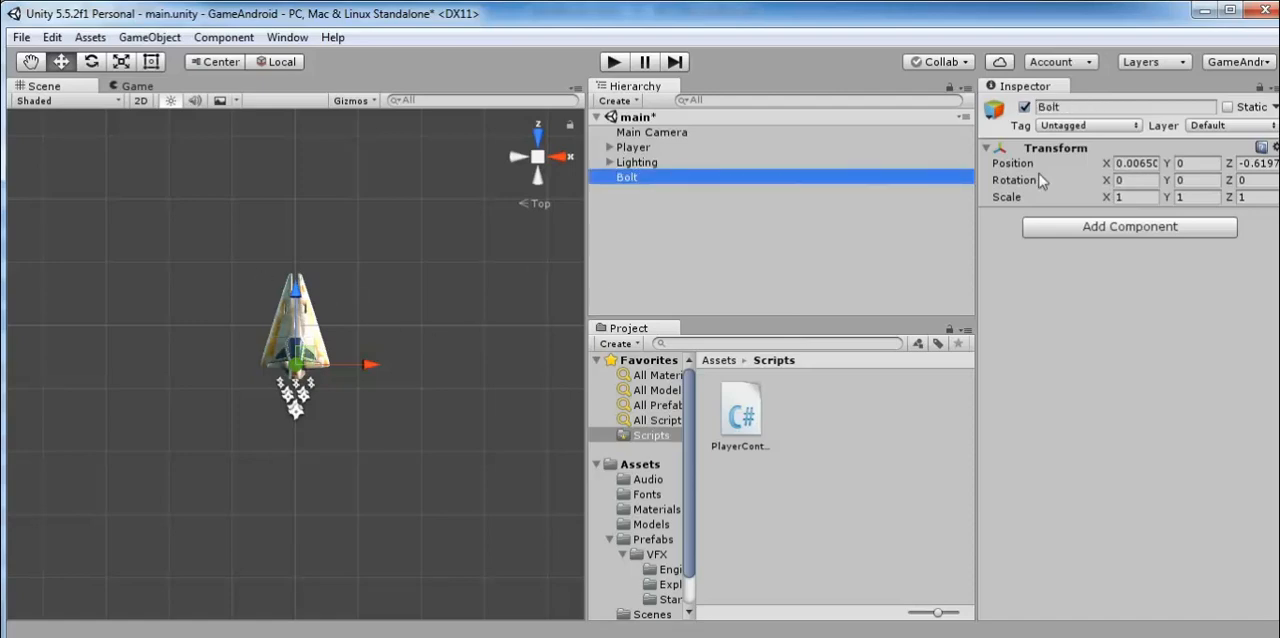
left_click(1274, 148)
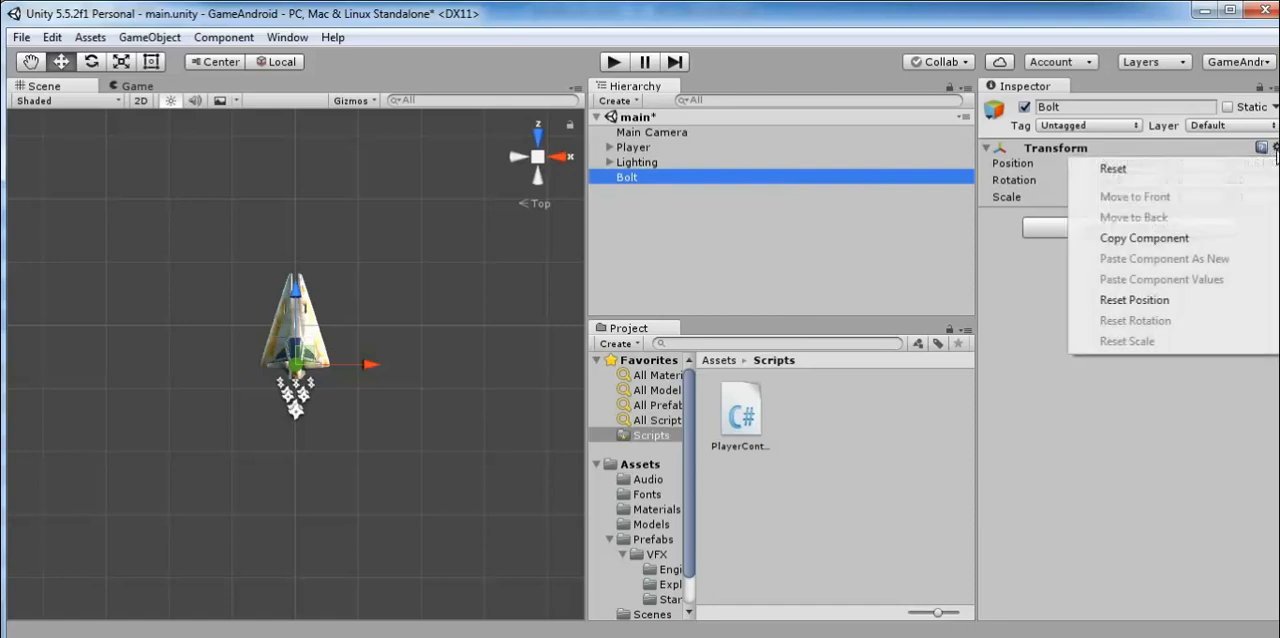
left_click(1240, 166)
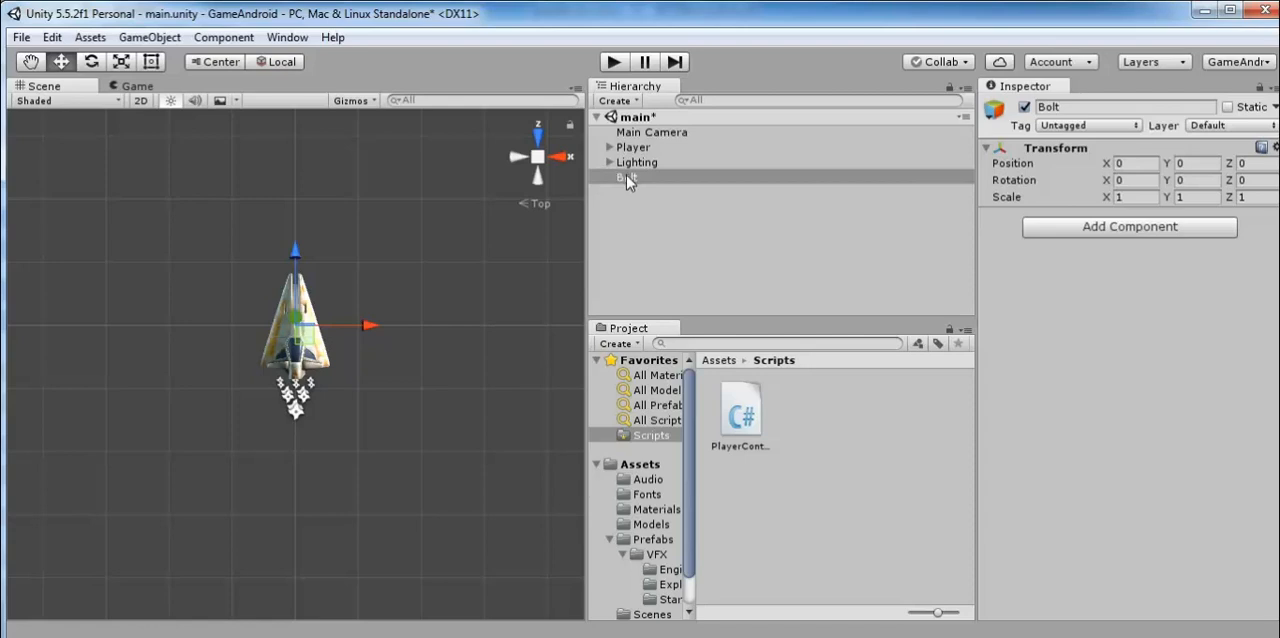
Collapse the Prefabs folder and open the Textures folder in the project assets.
scroll(668, 530, "down", 2)
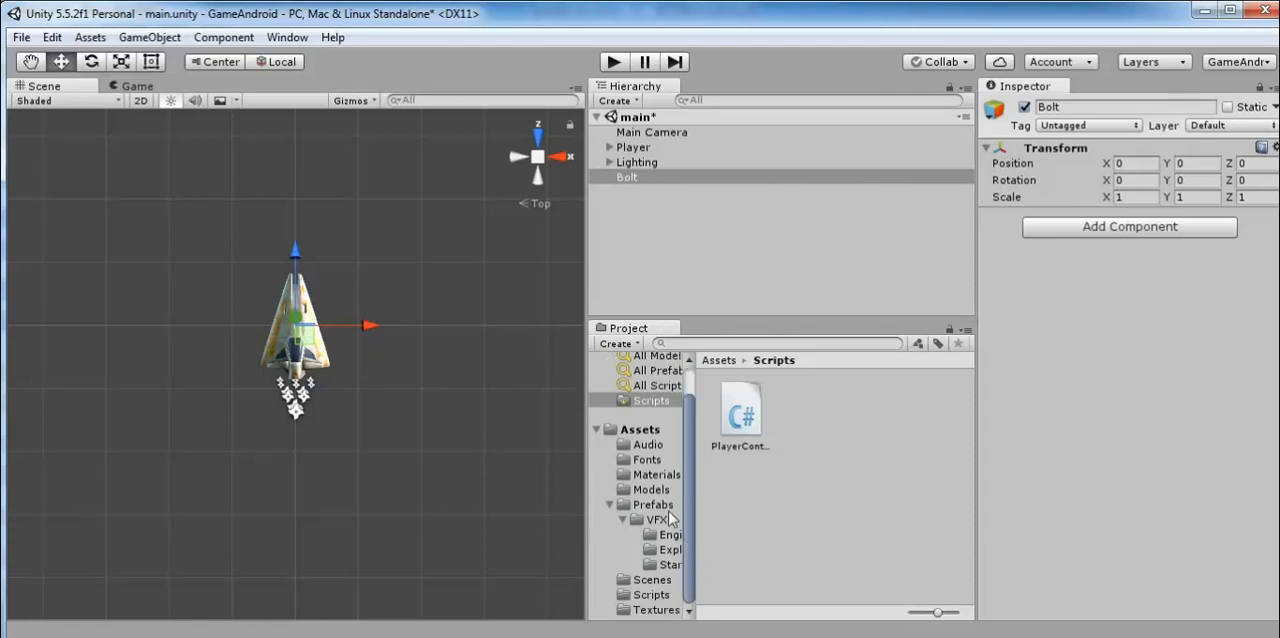
left_click(611, 505)
left_click(645, 584)
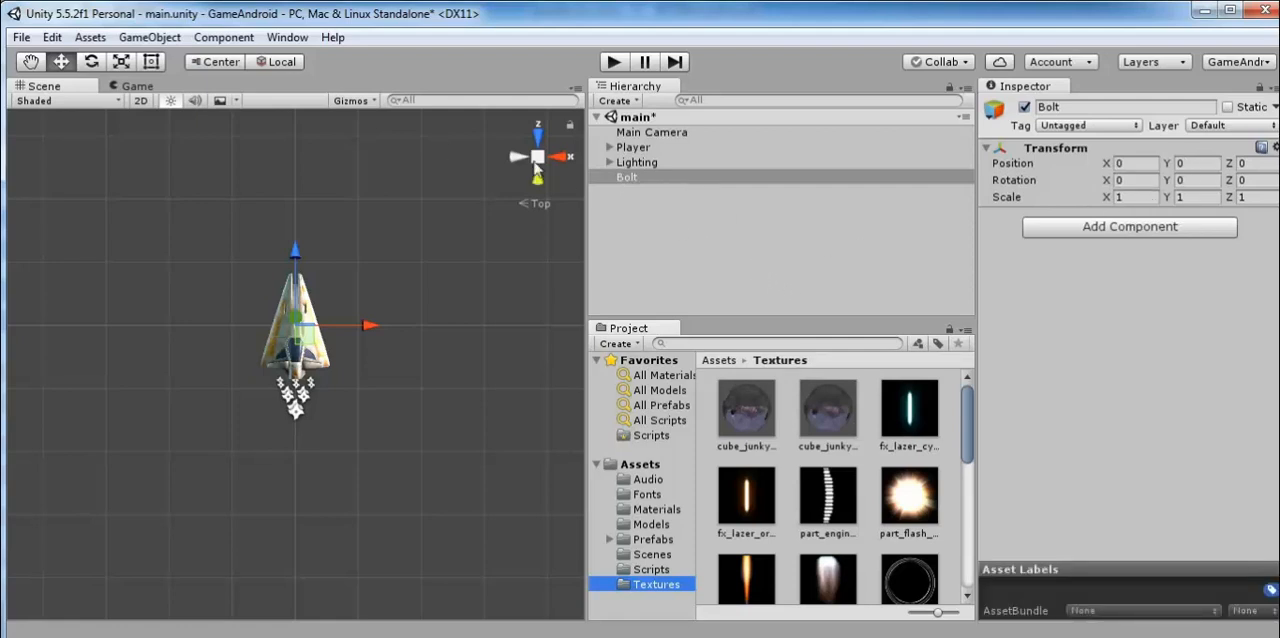
Add a Quad as a child of Bolt and set its X rotation to 90.
right_click(623, 178)
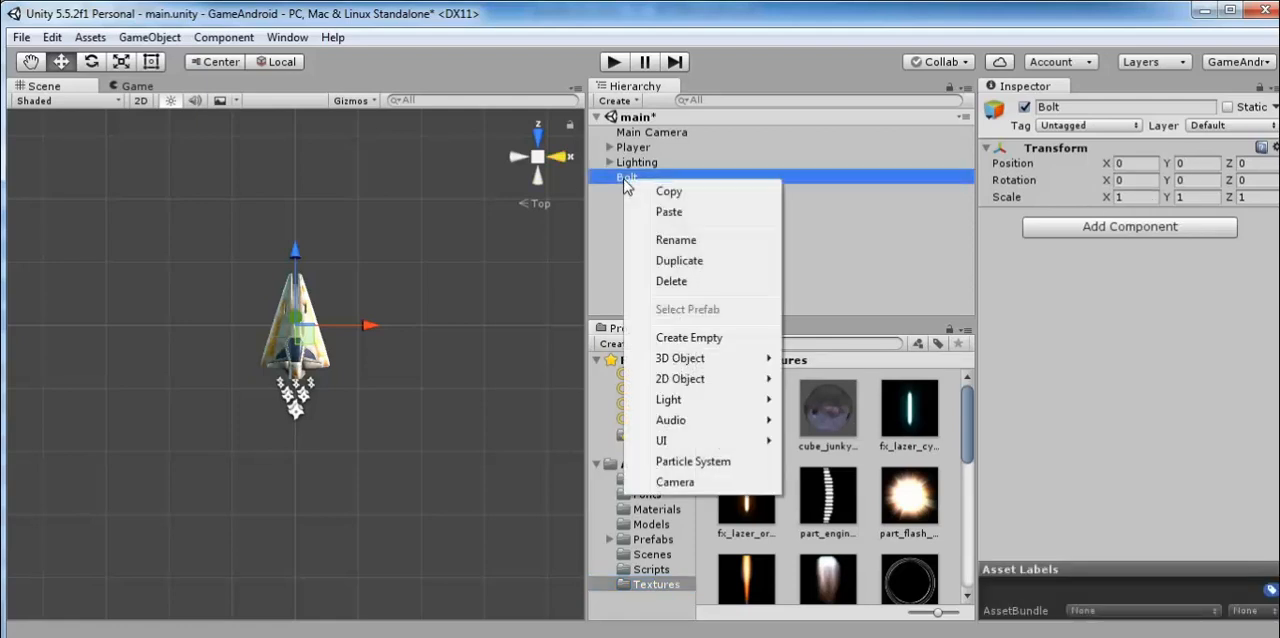
mouse_move(677, 360)
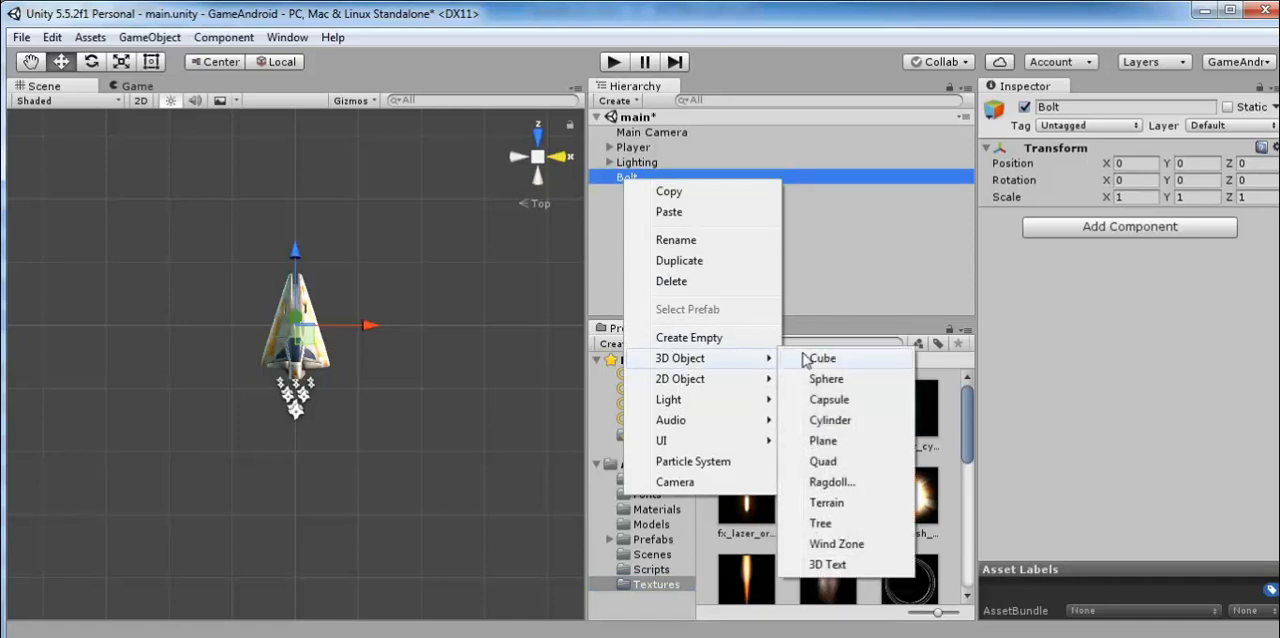
left_click(832, 464)
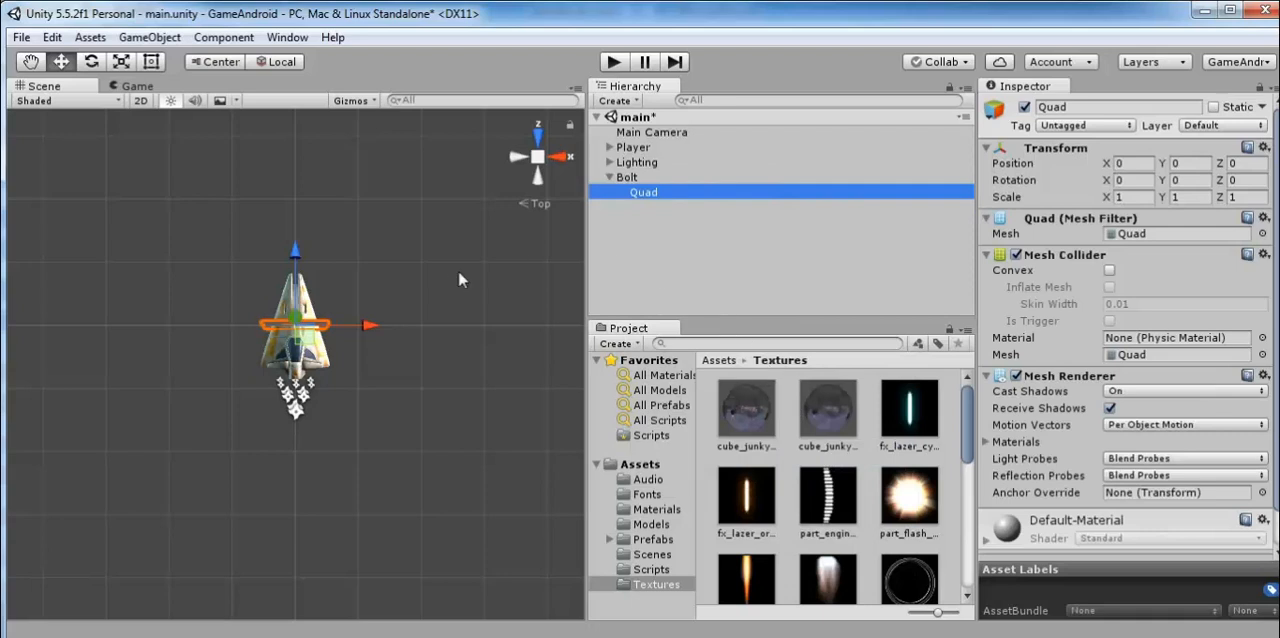
left_click_drag(397, 387, 440, 300, "alt")
left_click(1100, 186)
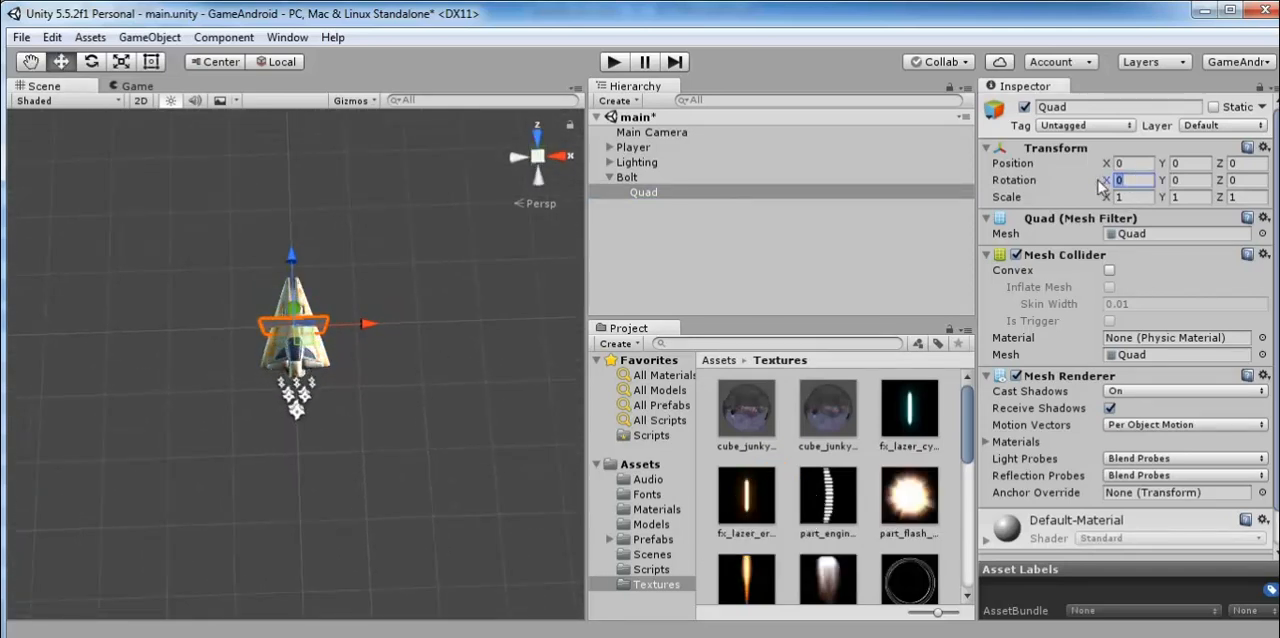
type("90")
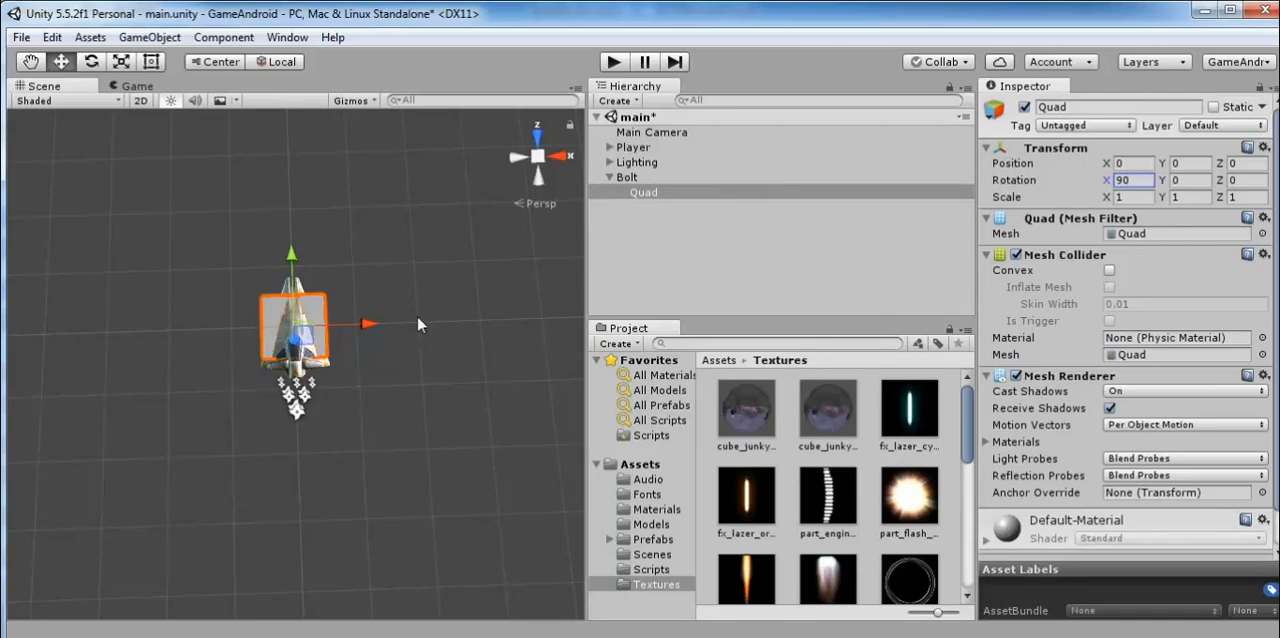
Try applying the fx_lazer_orange_dff texture directly to the Quad, and undo it.
left_click(624, 179)
left_click(639, 191)
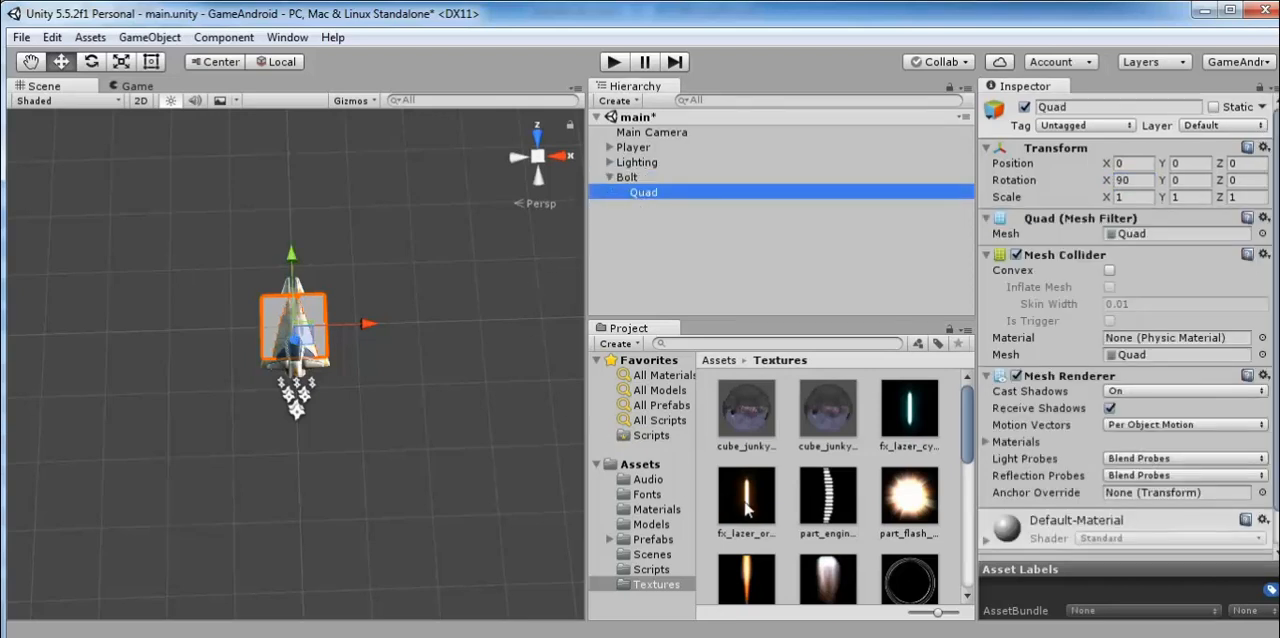
left_click_drag(758, 508, 649, 190)
scroll(298, 345, "up", 10)
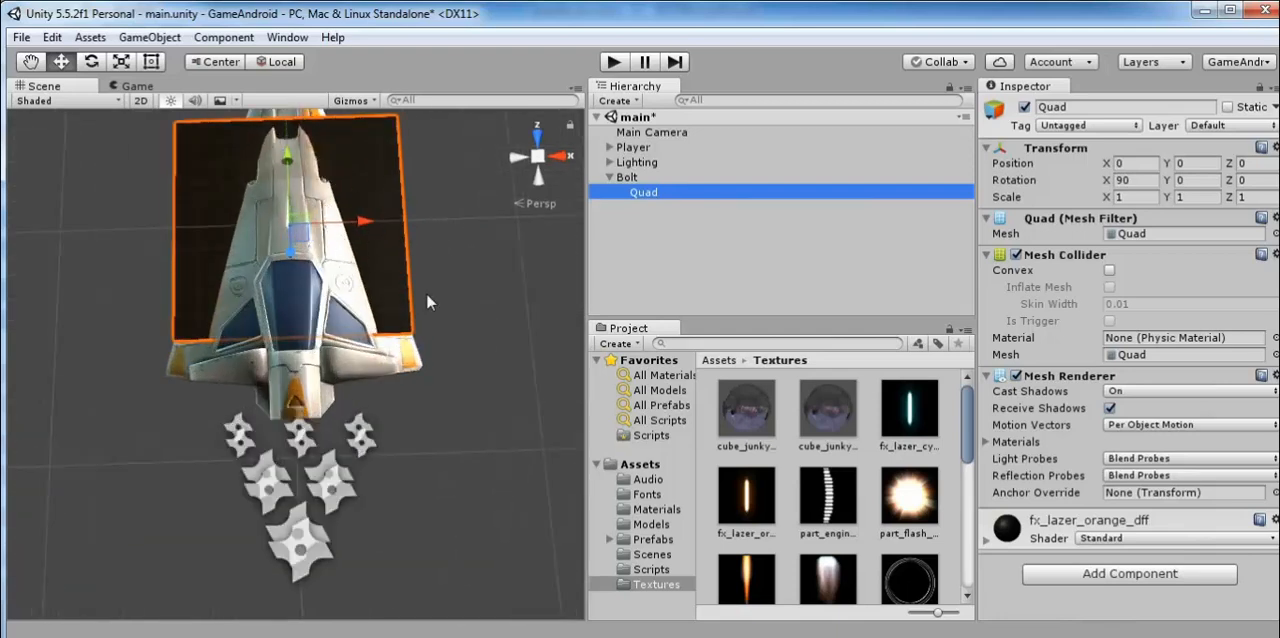
key("ctrl+z")
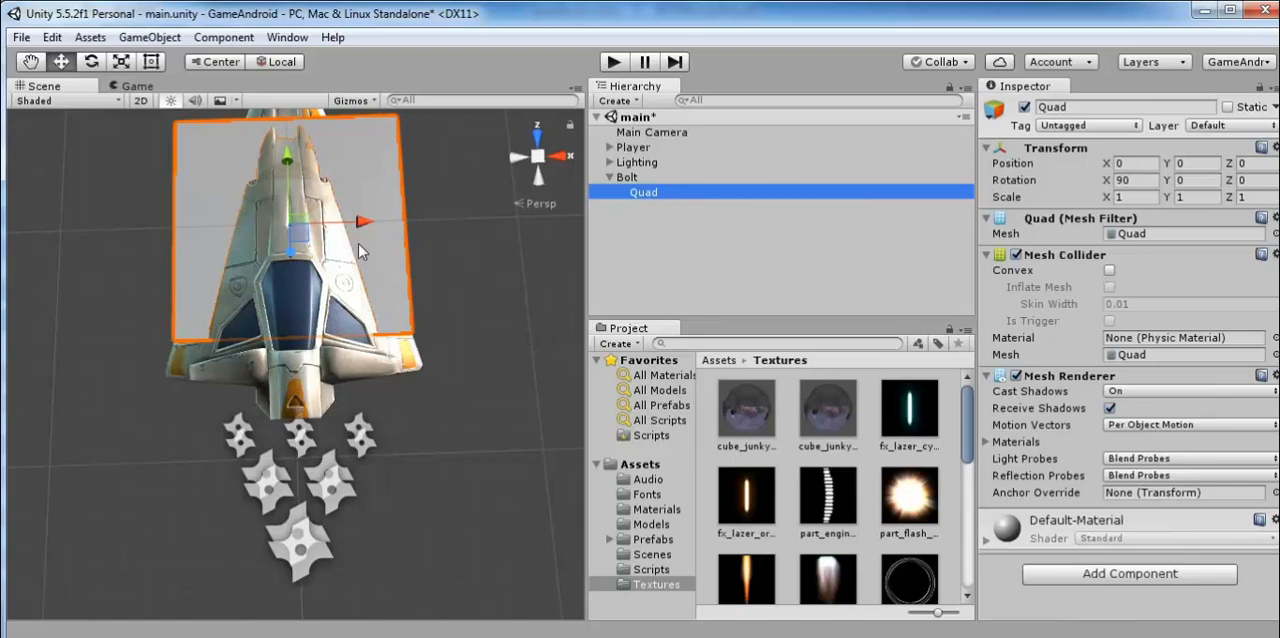
scroll(358, 245, "down", 3)
scroll(358, 250, "down", 2)
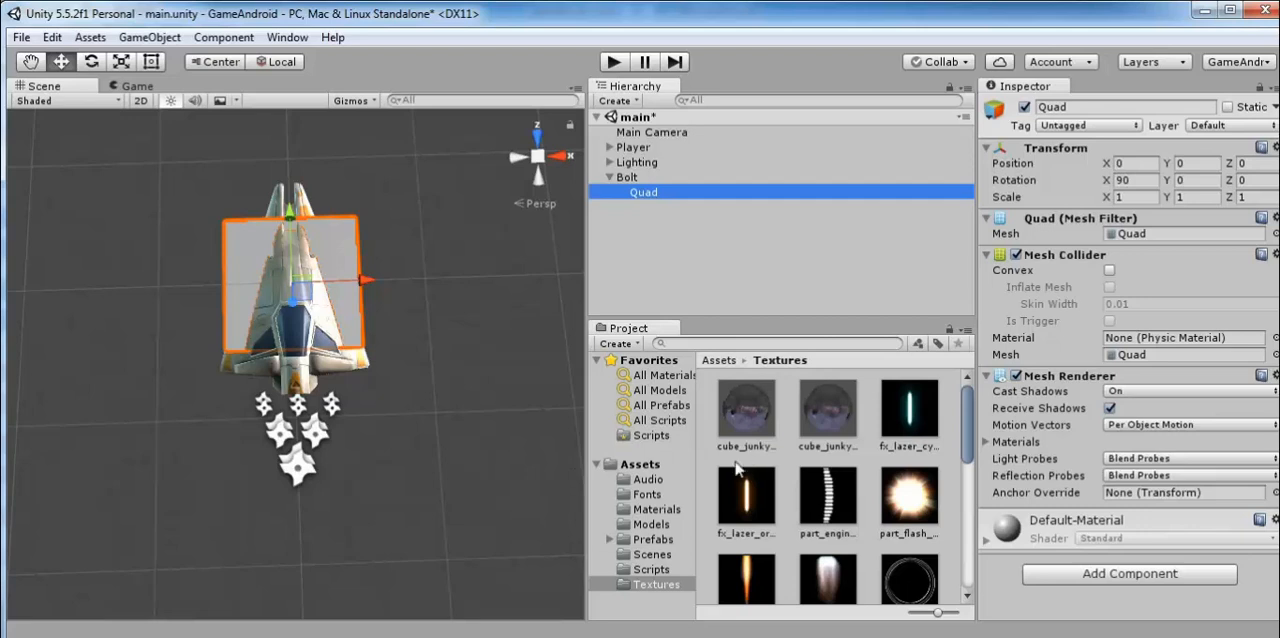
Create a new material named fx-bolt-orange in the Materials folder.
left_click(657, 509)
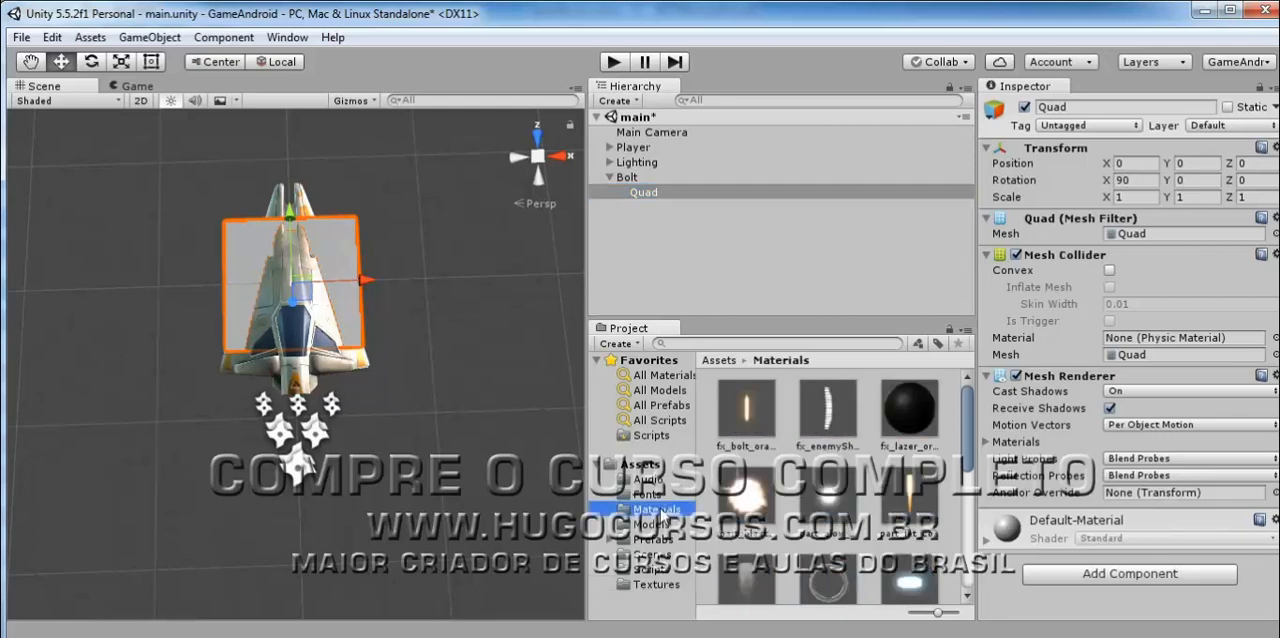
right_click(660, 511)
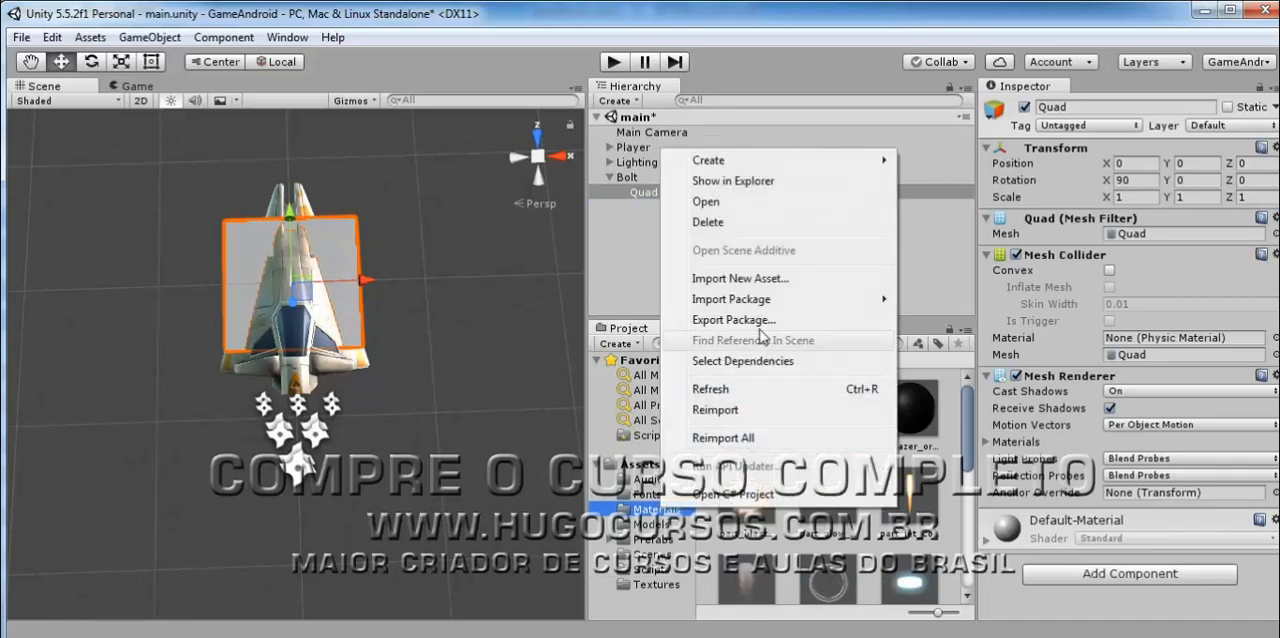
mouse_move(849, 163)
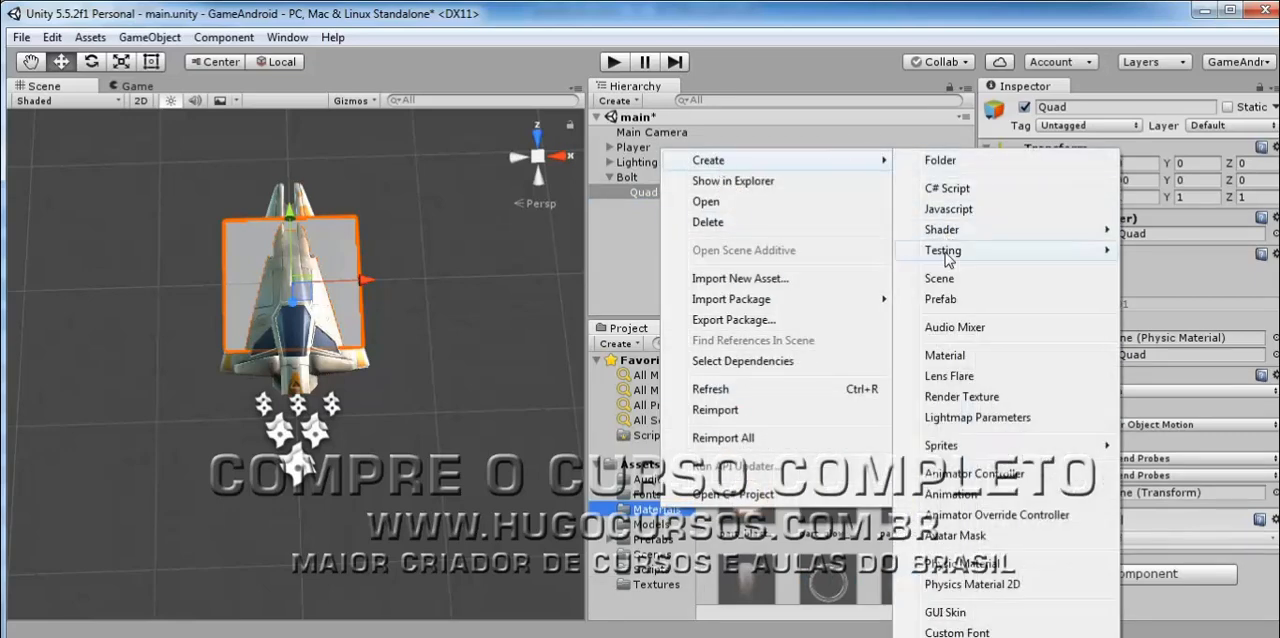
left_click(960, 357)
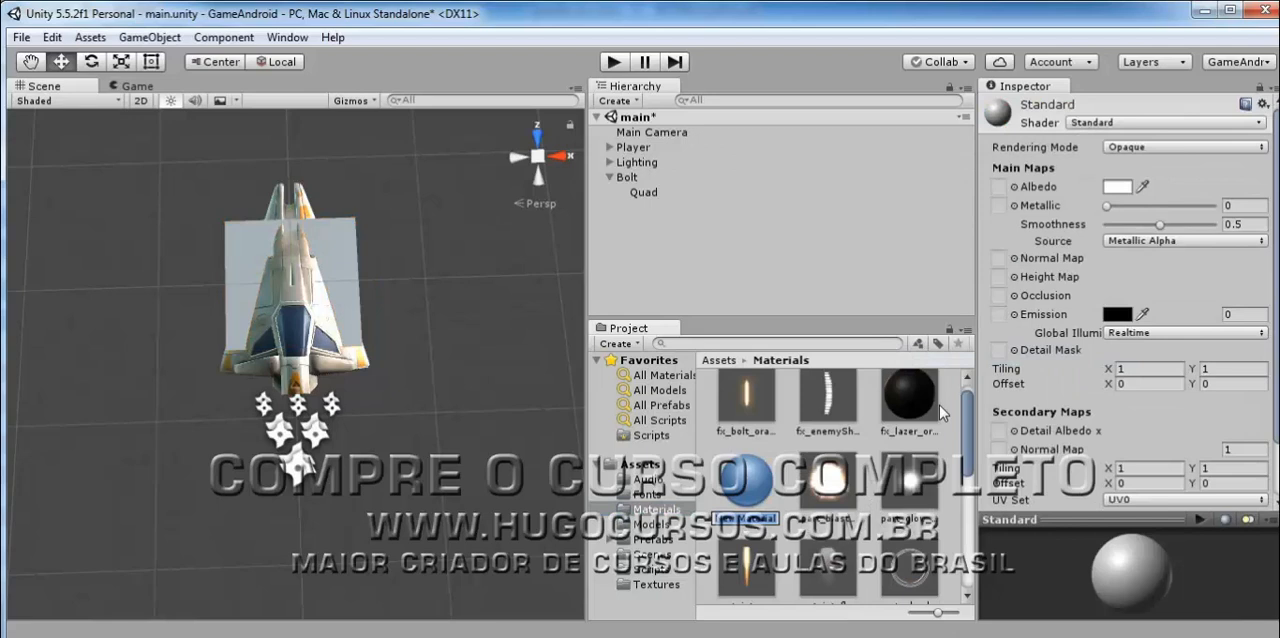
type("fx-bolt-orange")
key("Return")
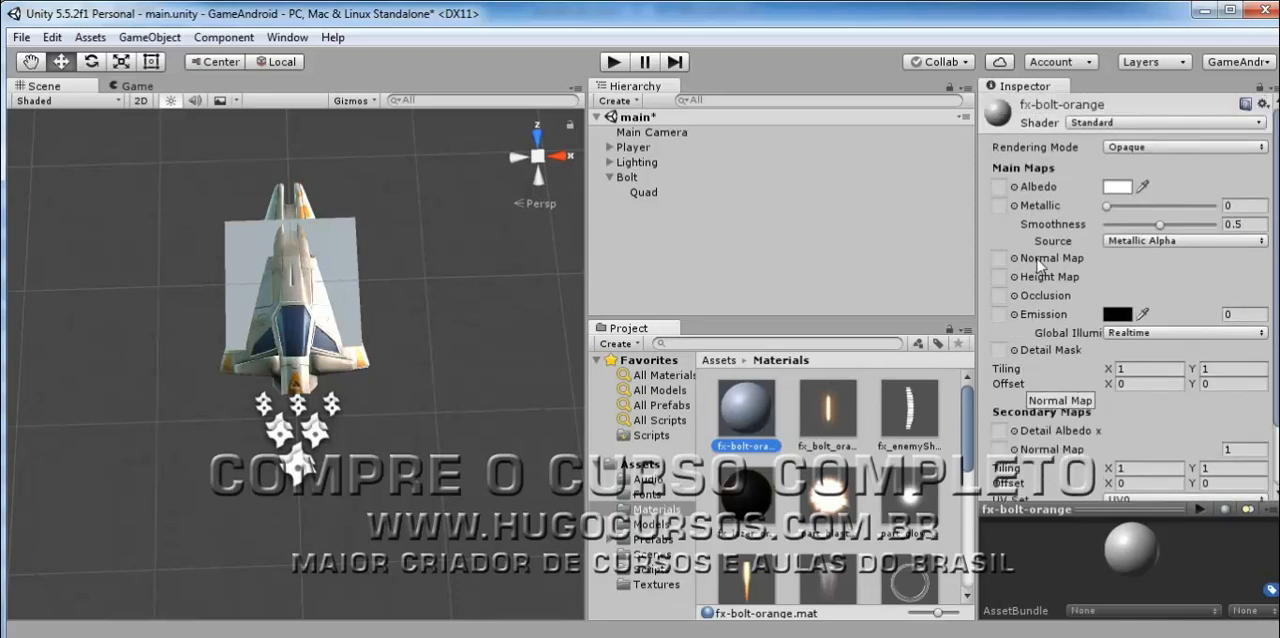
Assign the fx_lazer_orange_dff texture as the Albedo map of the fx-bolt-orange material.
left_click(650, 586)
left_click_drag(752, 510, 1000, 186)
mouse_move(1142, 553)
left_mouse_down()
mouse_move(1180, 556)
mouse_move(1143, 536)
mouse_move(1195, 545)
mouse_move(1156, 552)
mouse_move(1185, 535)
mouse_move(1169, 559)
mouse_move(1149, 539)
mouse_move(1184, 543)
mouse_move(1138, 552)
mouse_move(1136, 565)
mouse_move(1120, 545)
left_mouse_up()
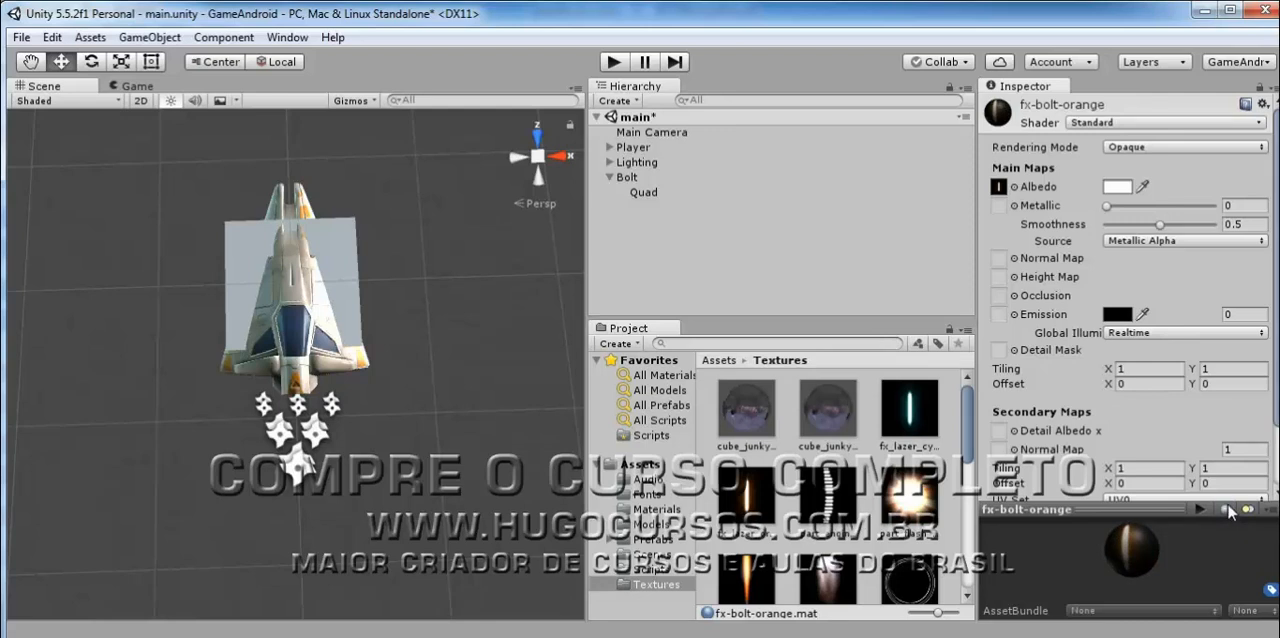
Preview the fx-bolt-orange material on the different preview shapes, ending with the flat plane turned to face the view.
left_click(1225, 512)
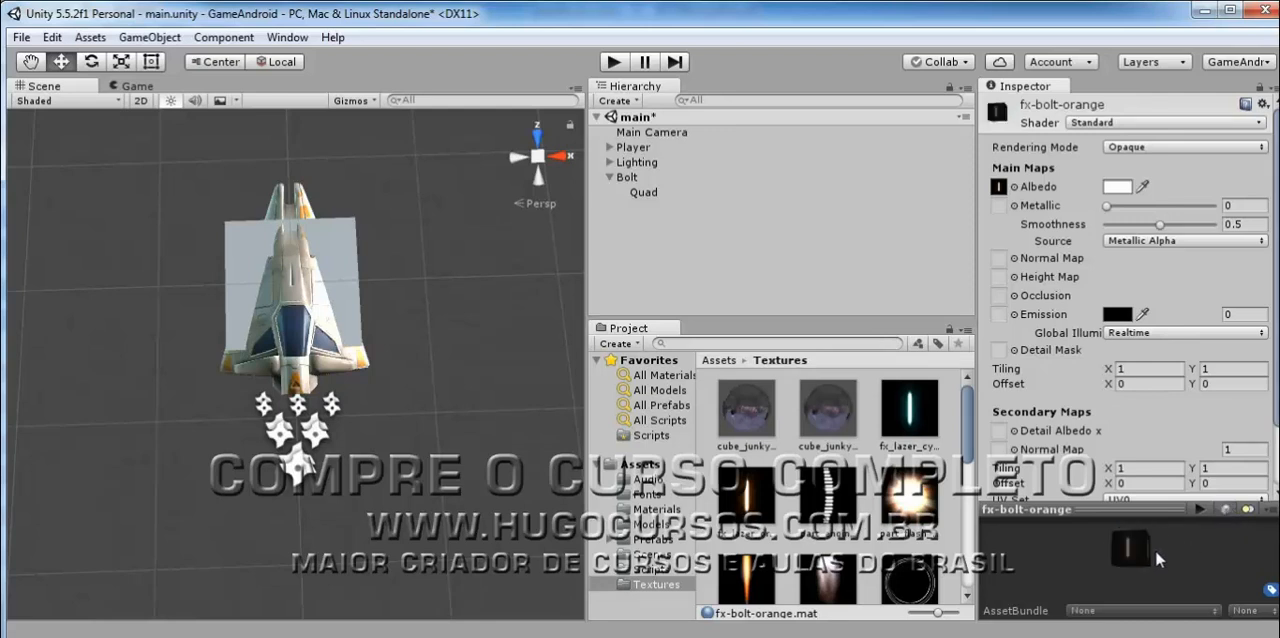
left_click_drag(1155, 549, 1210, 533)
left_click(1226, 511)
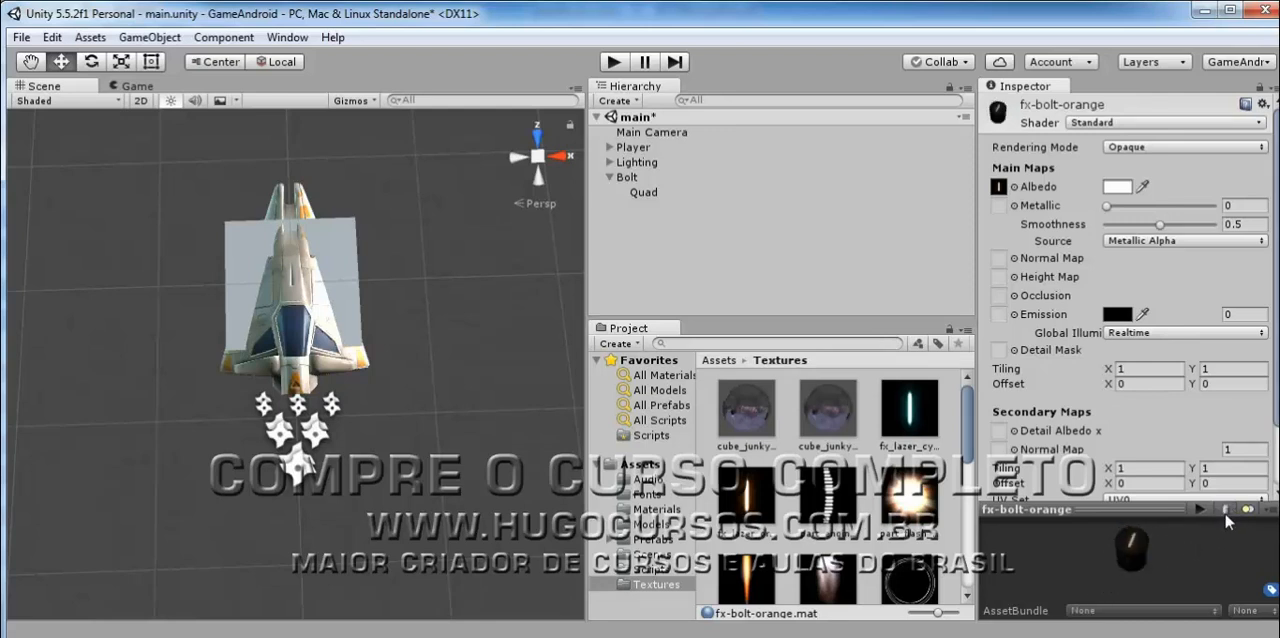
left_click(1226, 511)
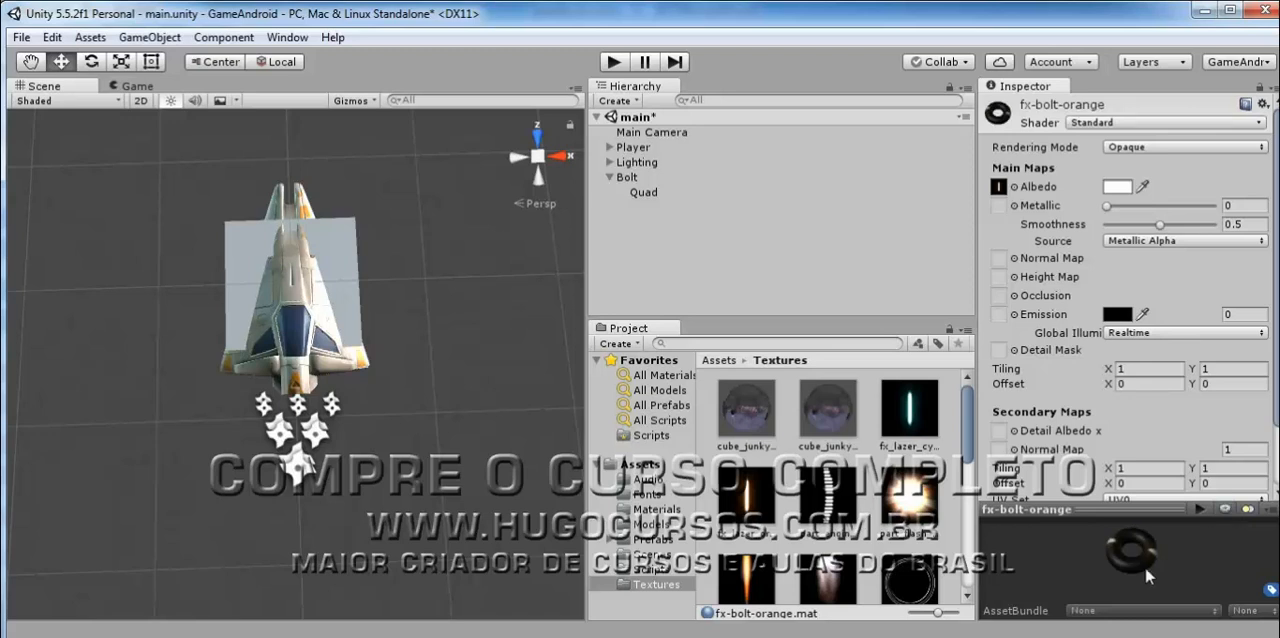
left_click(1226, 511)
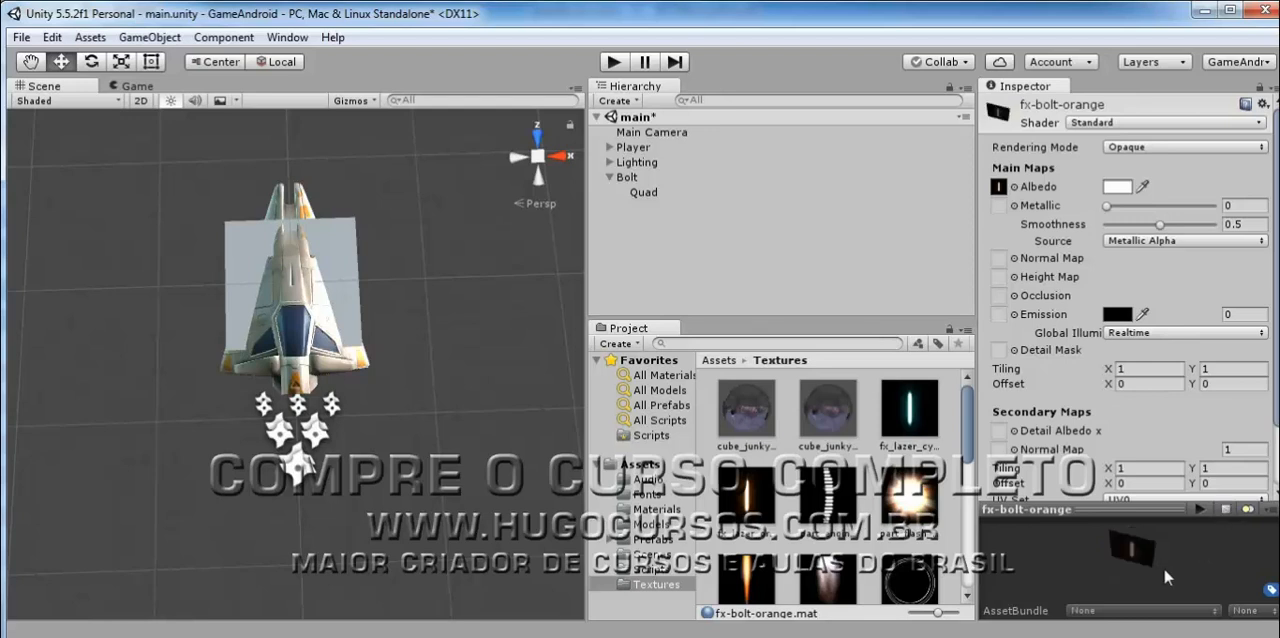
mouse_move(1150, 543)
left_mouse_down()
mouse_move(1109, 560)
mouse_move(1181, 555)
mouse_move(1167, 540)
left_mouse_up()
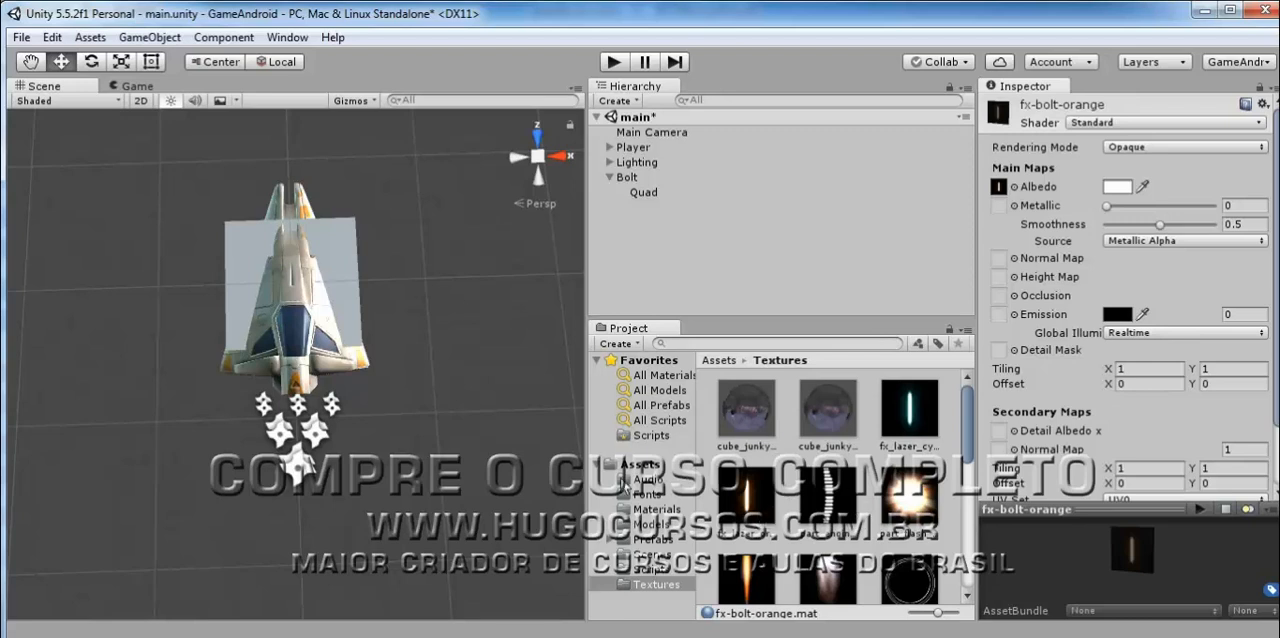
Apply the fx-bolt-orange material to the Quad and set Bolt's Z position to 0.9.
left_click(648, 511)
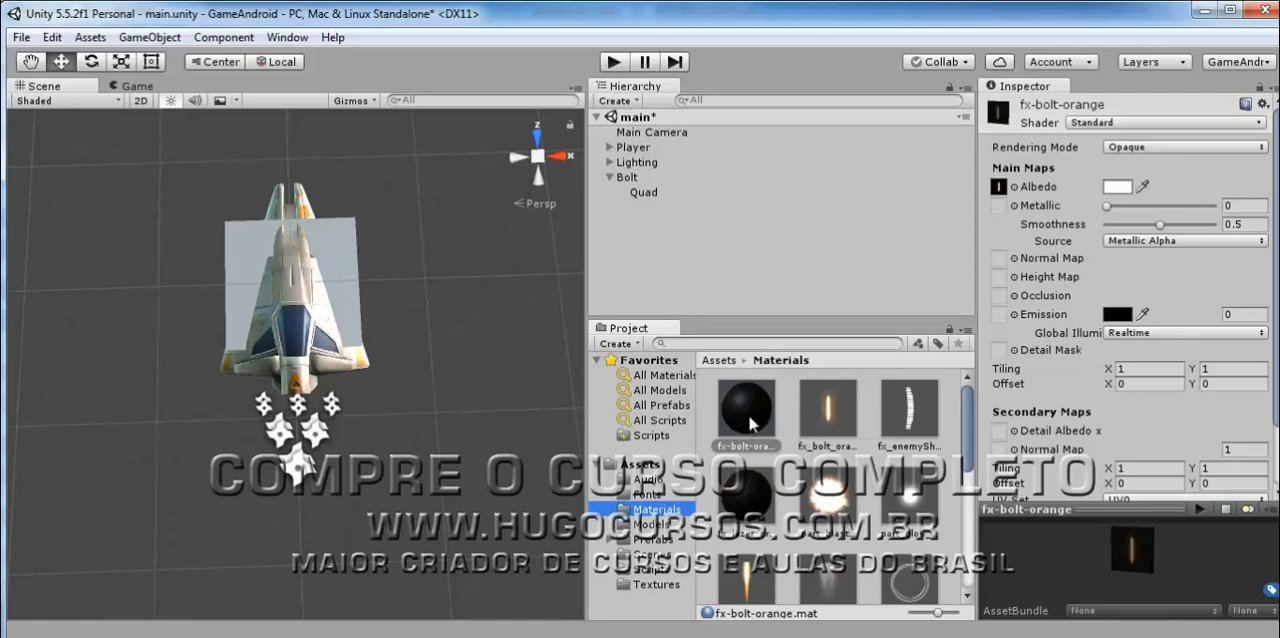
left_click_drag(751, 424, 642, 196)
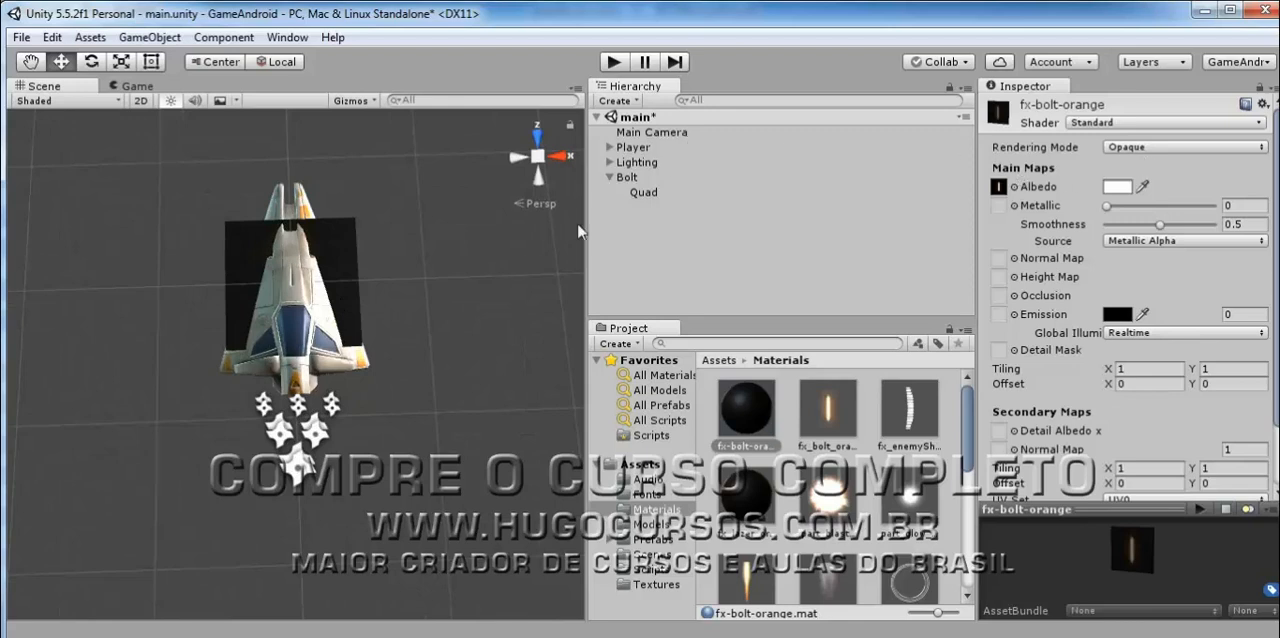
left_click(632, 177)
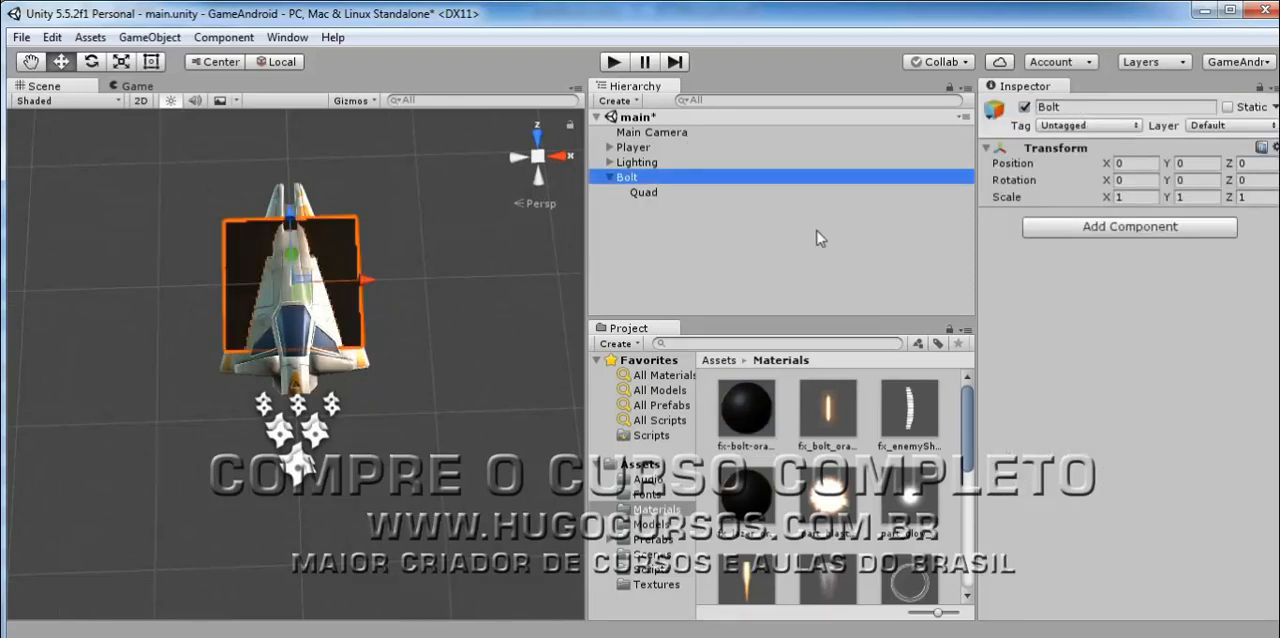
left_click(1258, 163)
type("0.9")
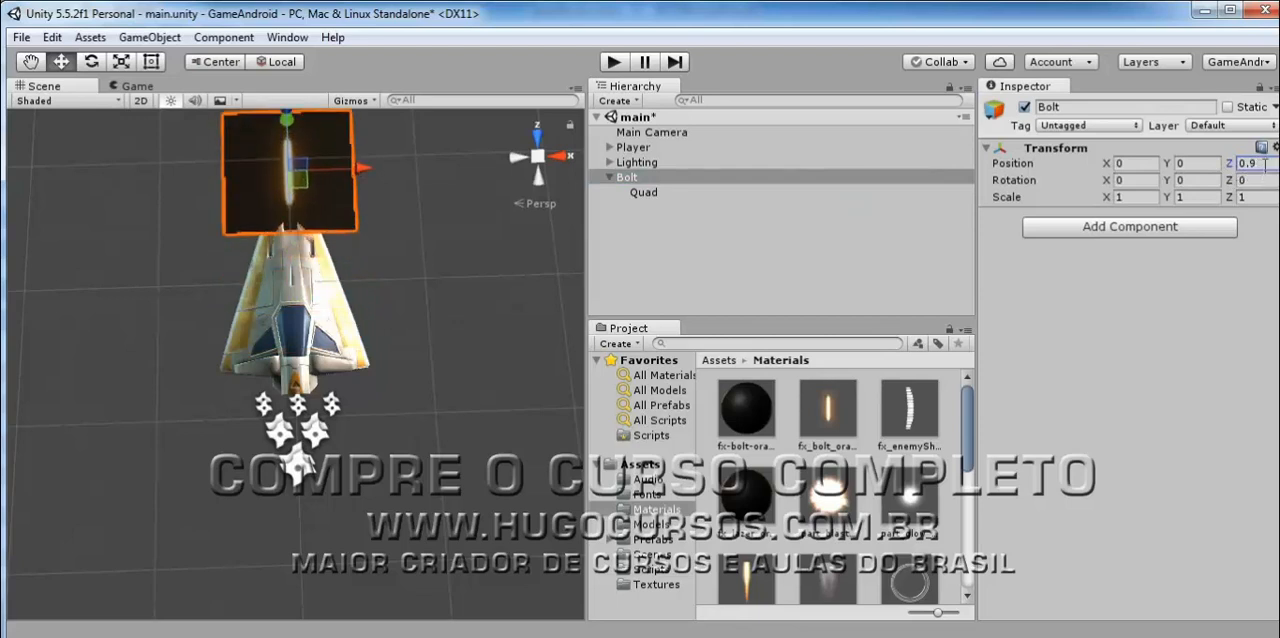
Examine the textured bolt quad up close in front of the ship's nose.
middle_click_drag(340, 255, 341, 345)
scroll(310, 257, "up", 5)
scroll(310, 254, "down", 4)
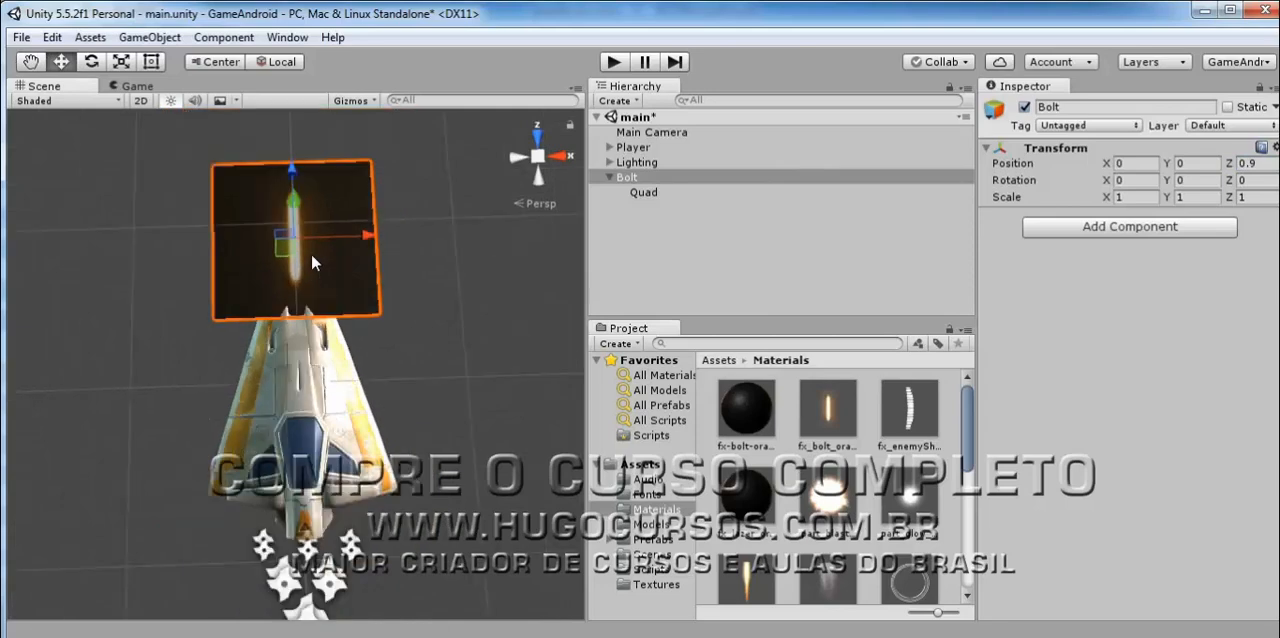
scroll(306, 196, "up", 3)
scroll(304, 187, "up", 2)
middle_click_drag(307, 187, 324, 246)
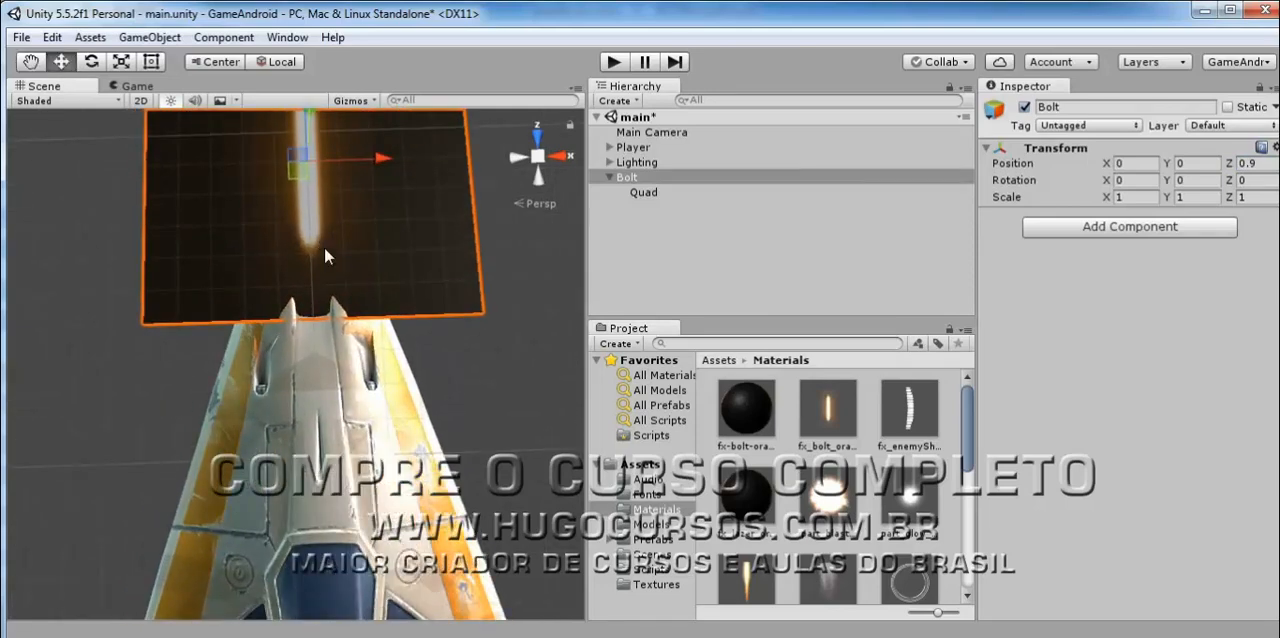
left_click_drag(423, 237, 403, 340, "alt")
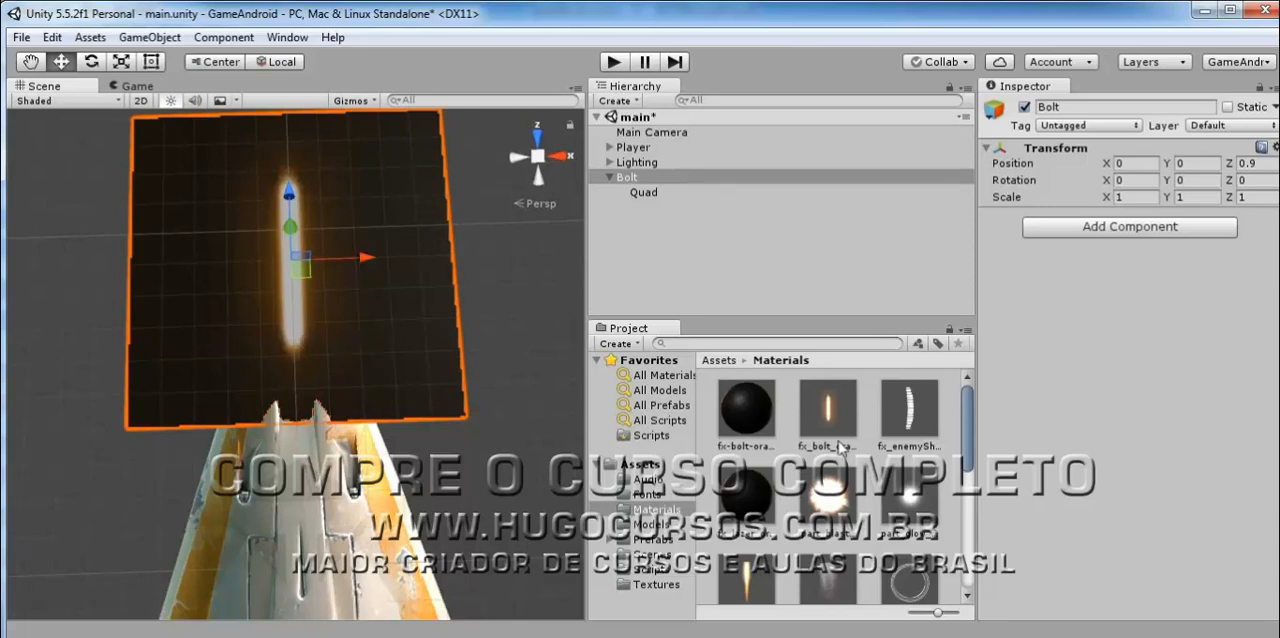
Change the shader of the fx-bolt-orange material to Particles/Additive.
left_click(754, 411)
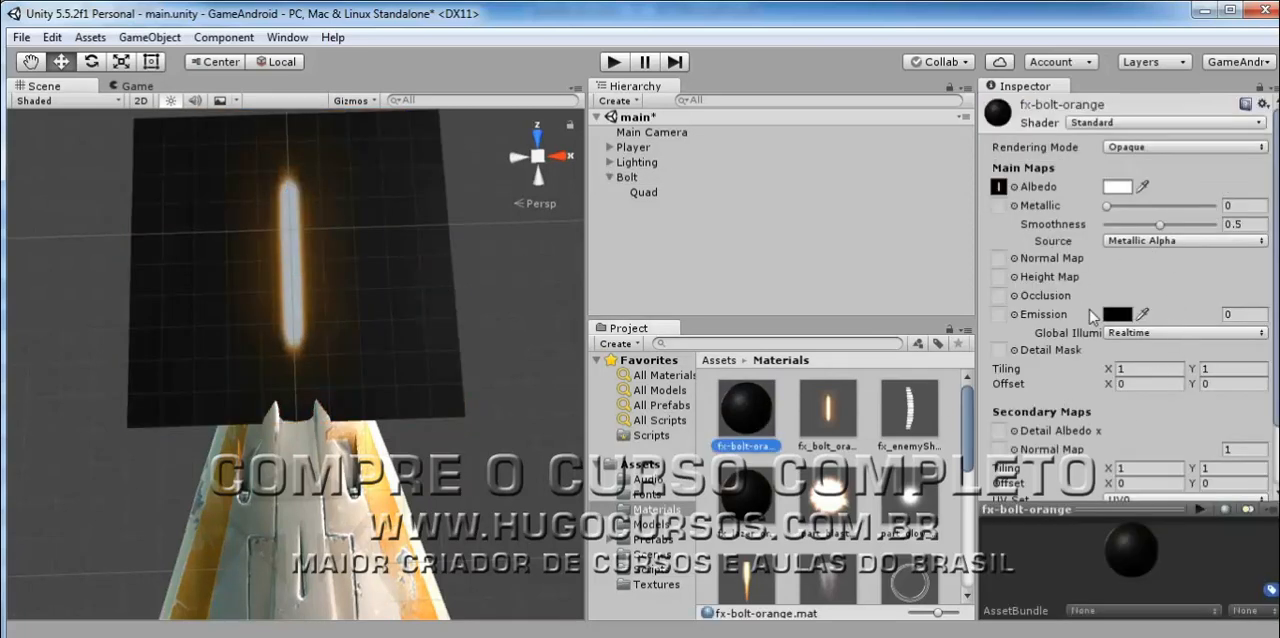
scroll(1095, 315, "down", 3)
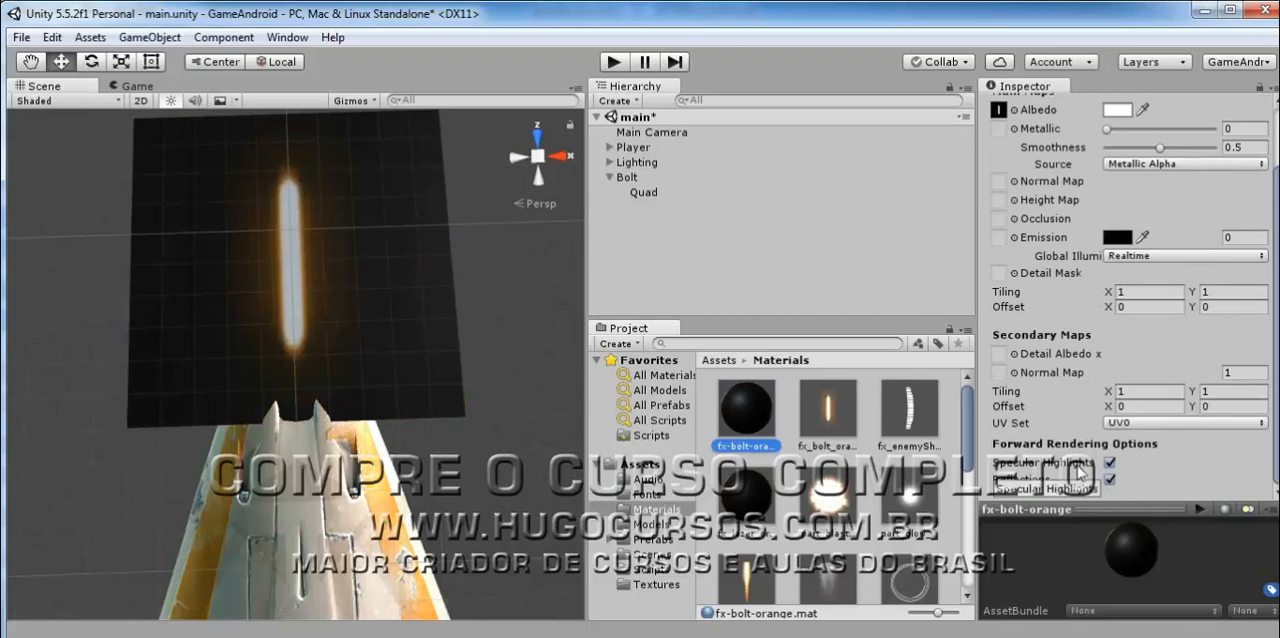
scroll(1090, 445, "up", 3)
scroll(1105, 415, "down", 3)
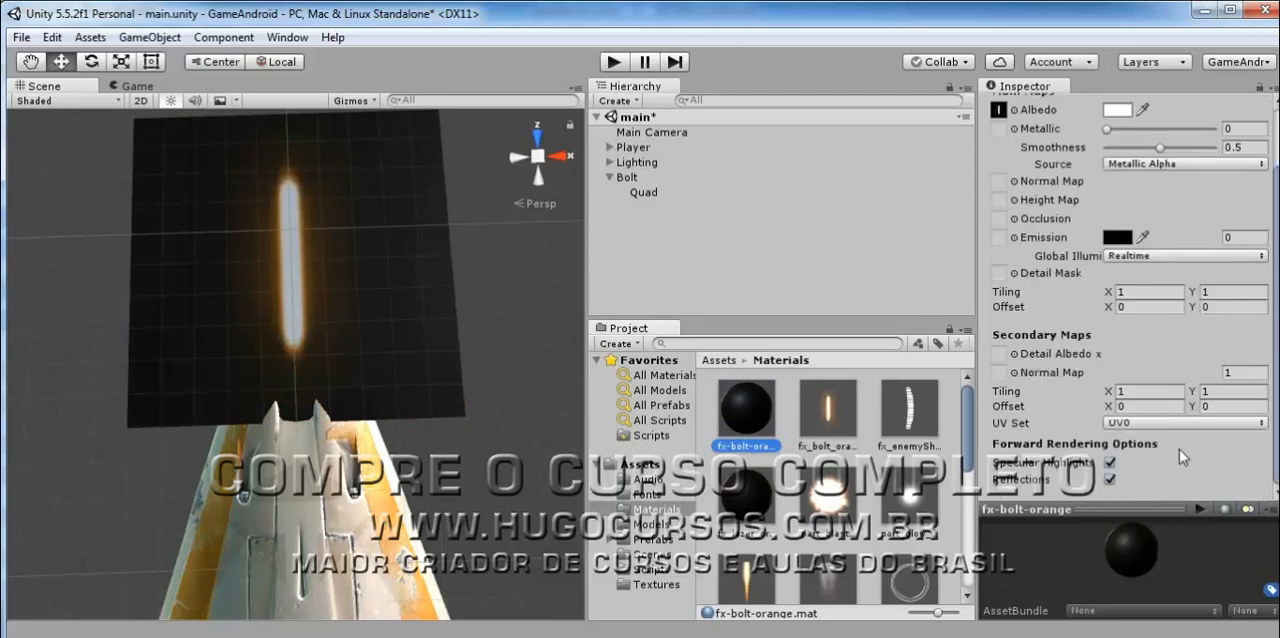
scroll(1179, 449, "up", 3)
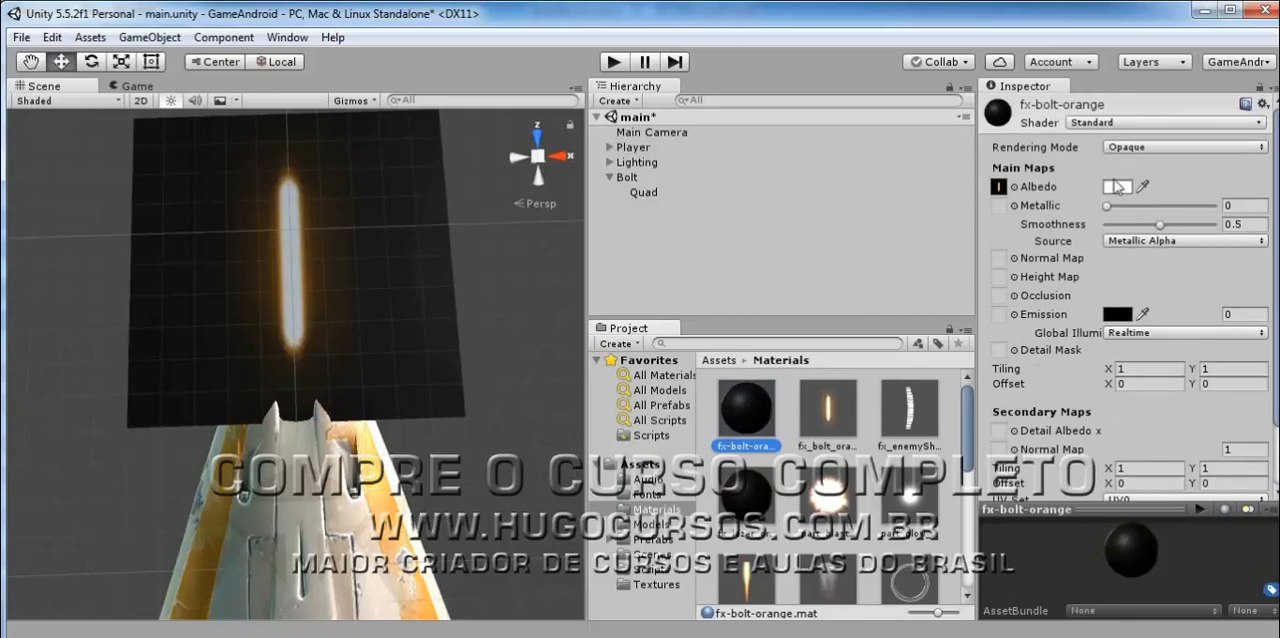
left_click(1090, 122)
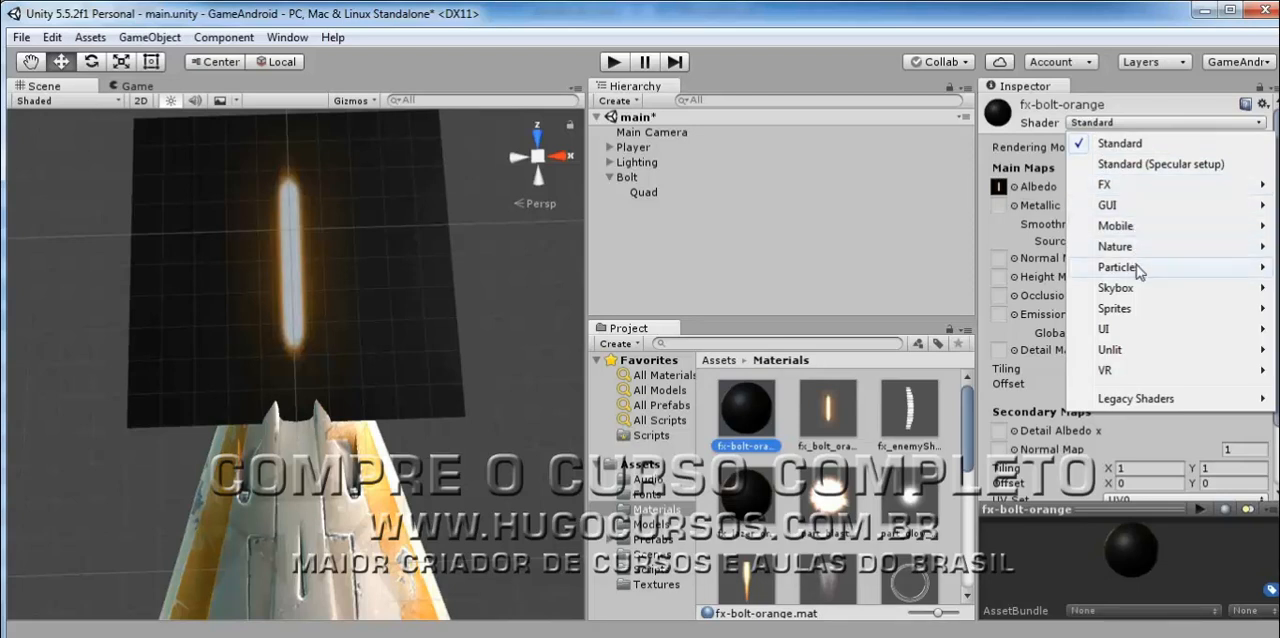
mouse_move(1136, 267)
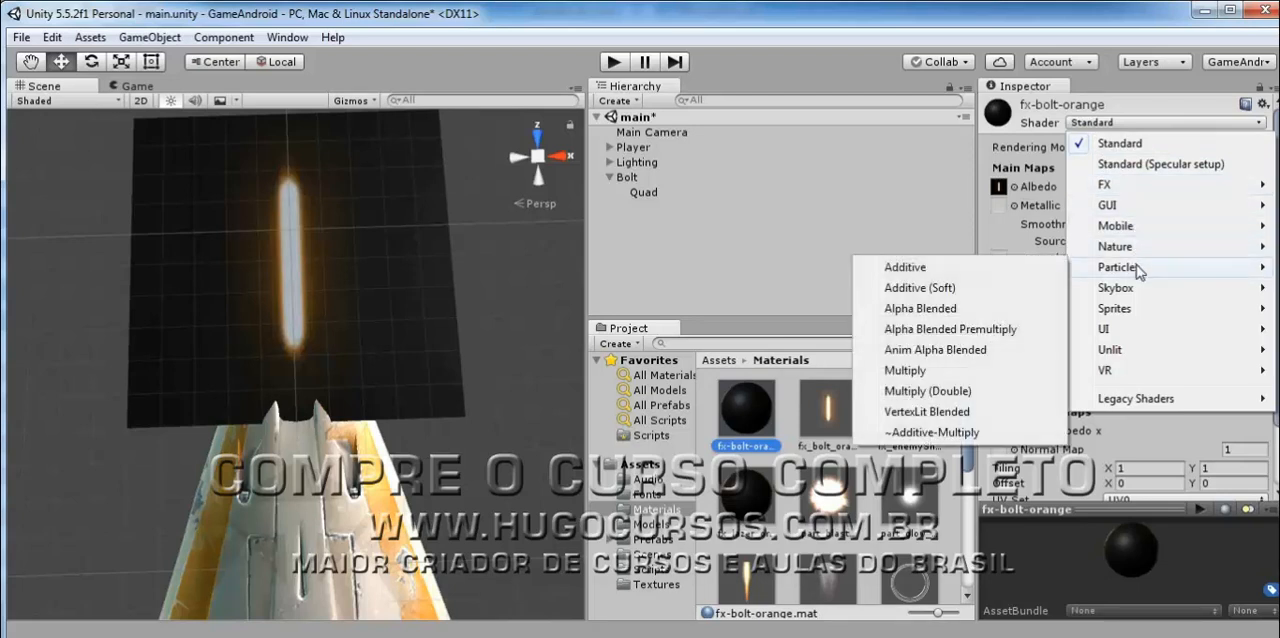
left_click(1026, 267)
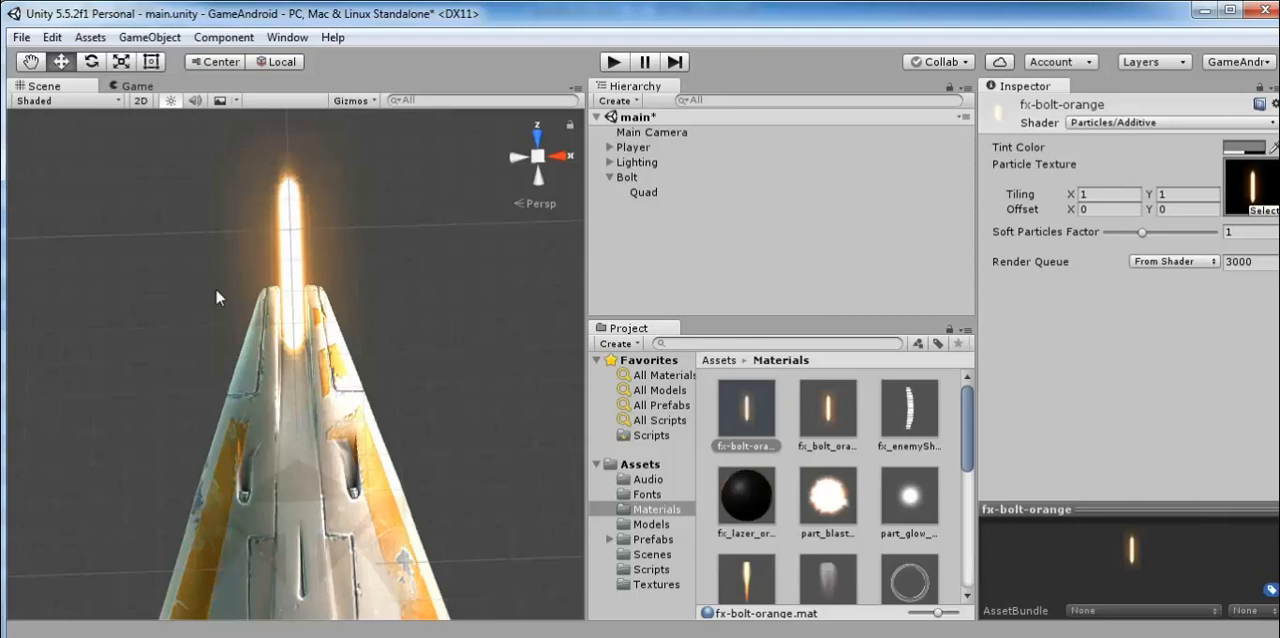
Examine the glowing laser bolt at the ship's nose from close up and from farther away.
scroll(215, 288, "down", 6)
scroll(216, 289, "up", 5)
scroll(216, 289, "up", 5)
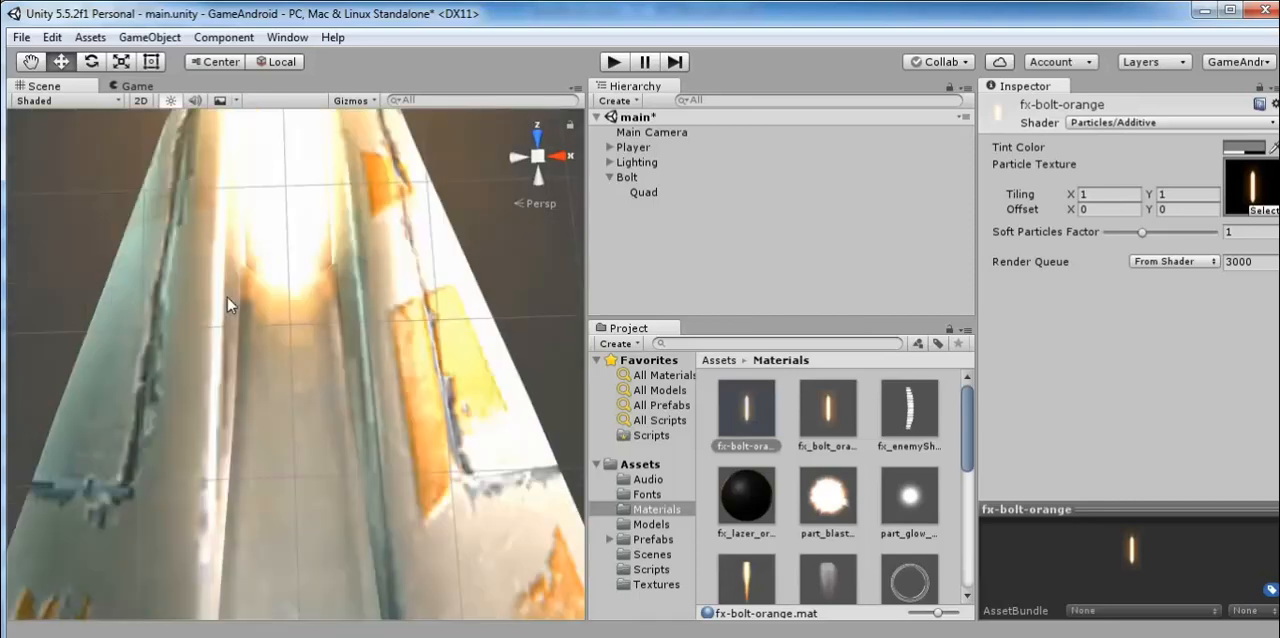
scroll(227, 297, "down", 7)
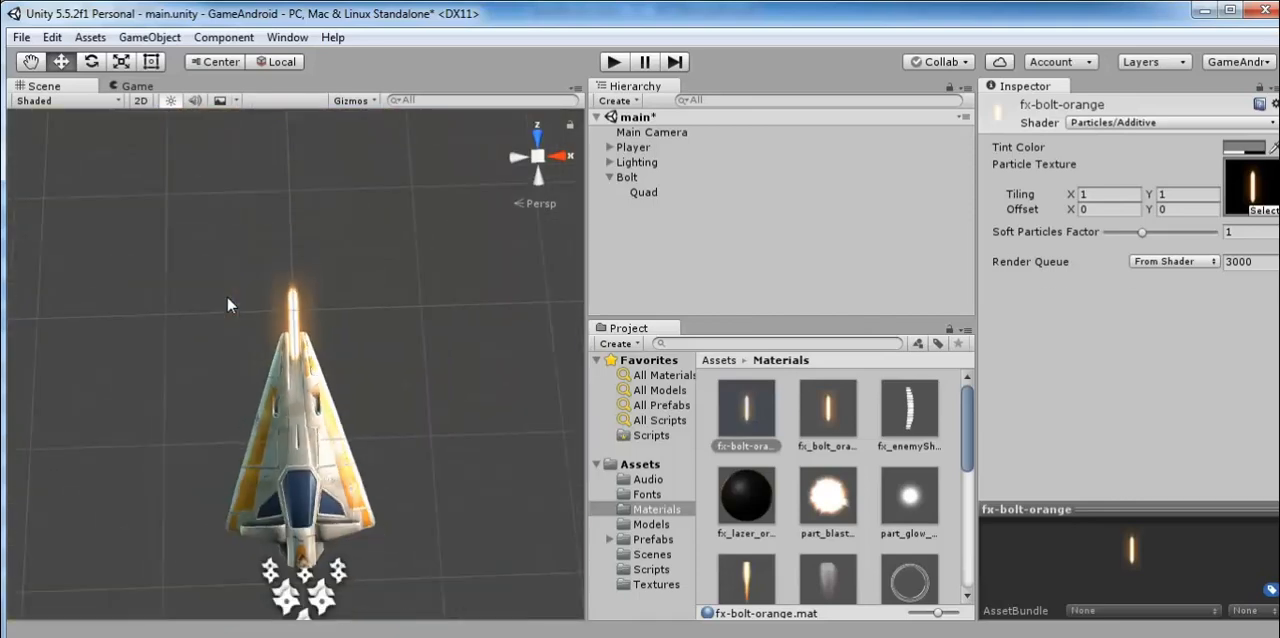
middle_click_drag(228, 302, 247, 243)
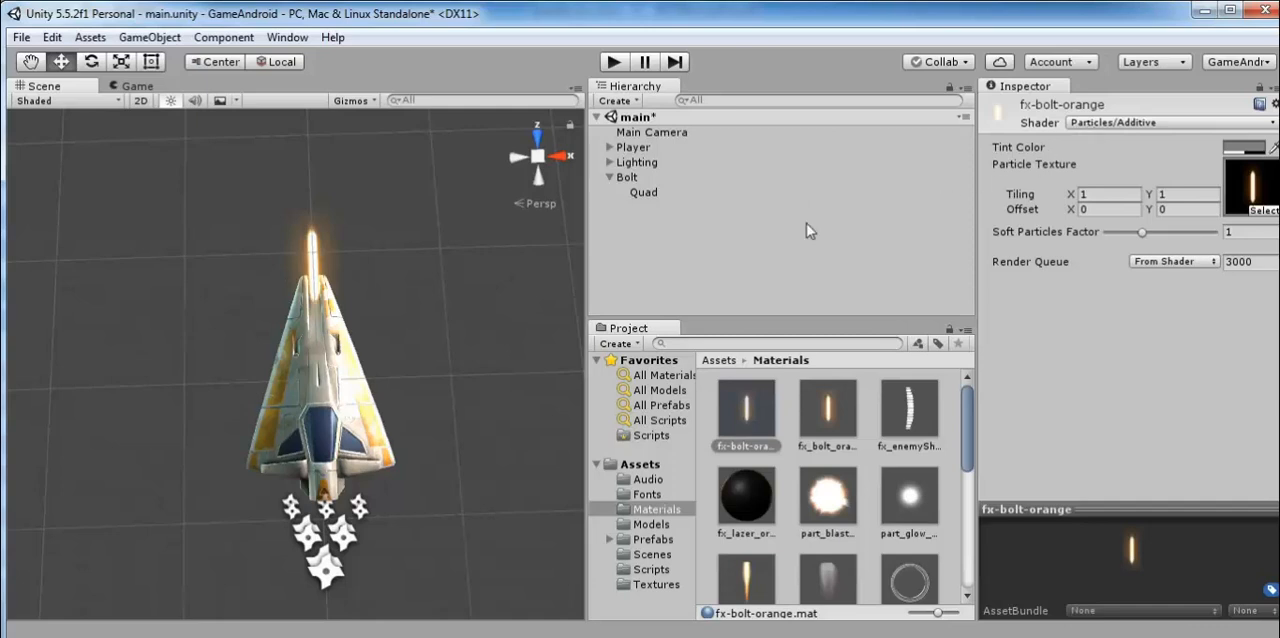
scroll(335, 272, "up", 8)
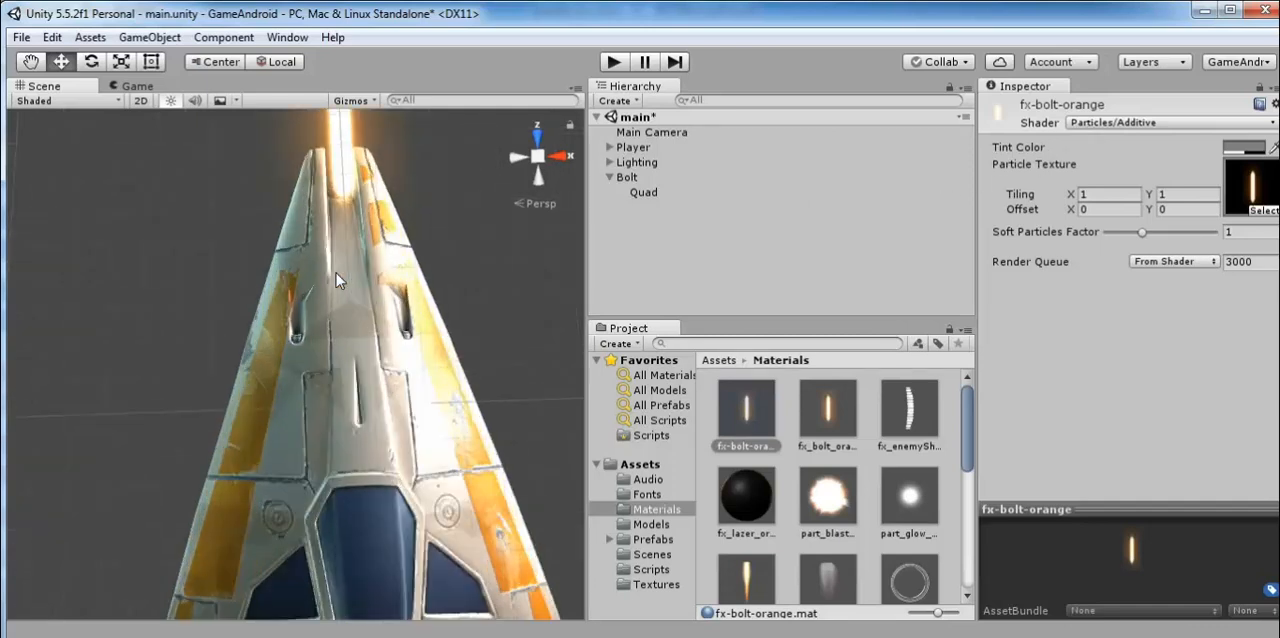
scroll(363, 193, "down", 6)
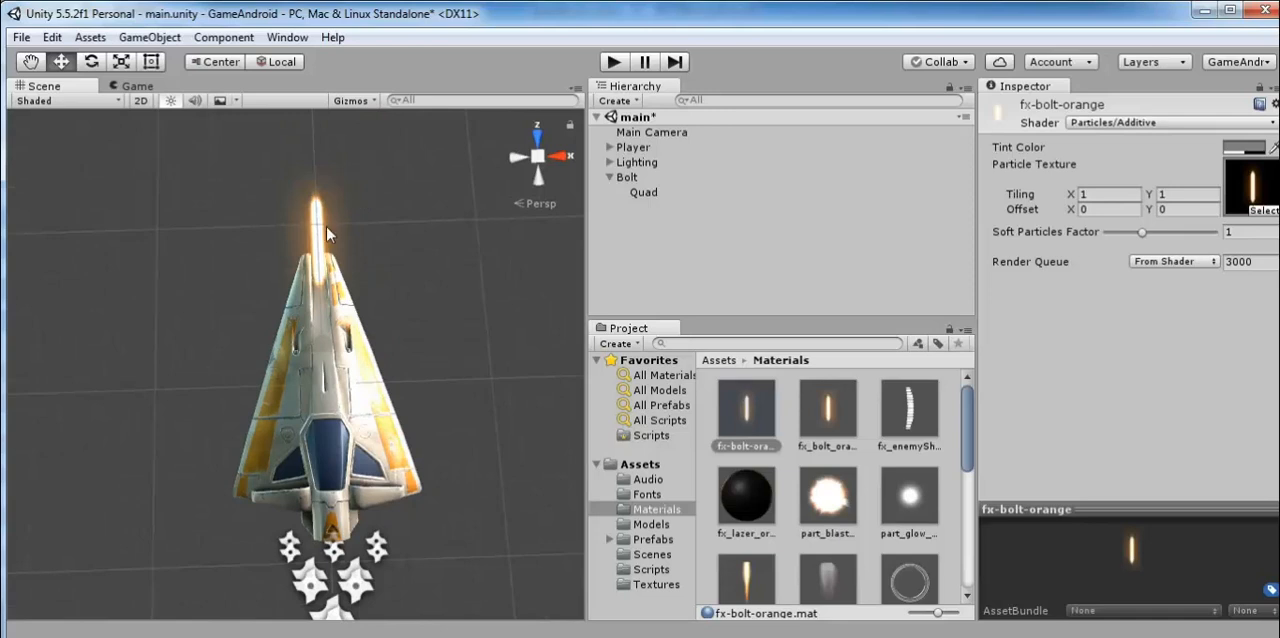
scroll(324, 226, "up", 6)
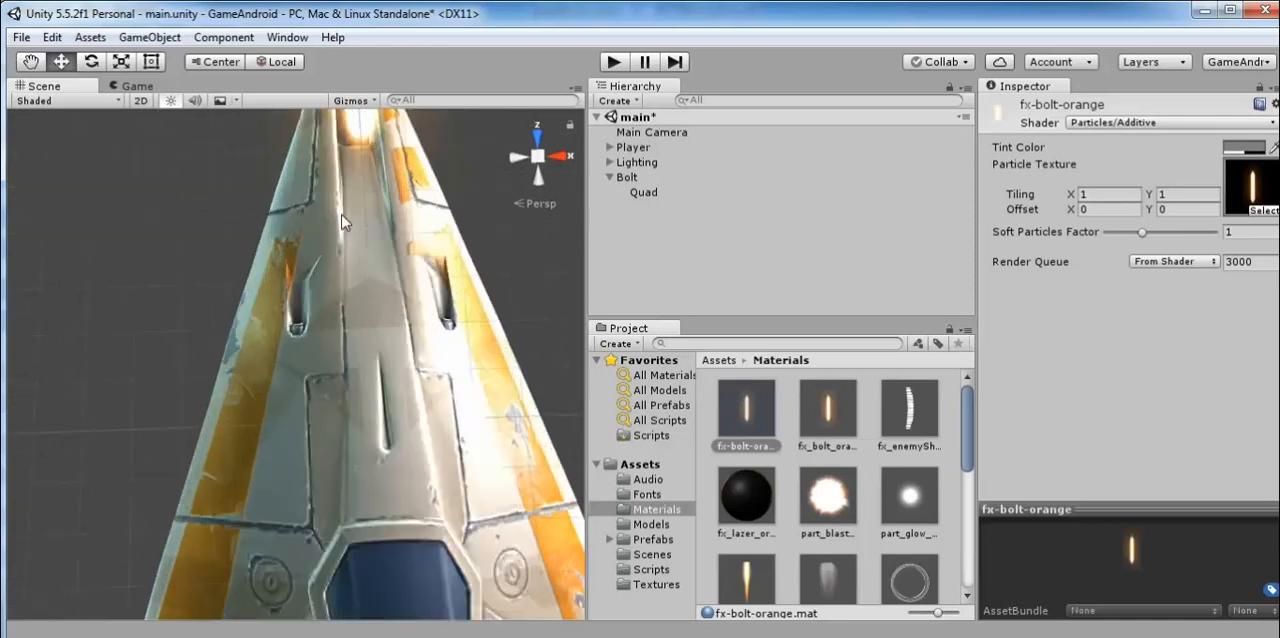
scroll(341, 222, "down", 6)
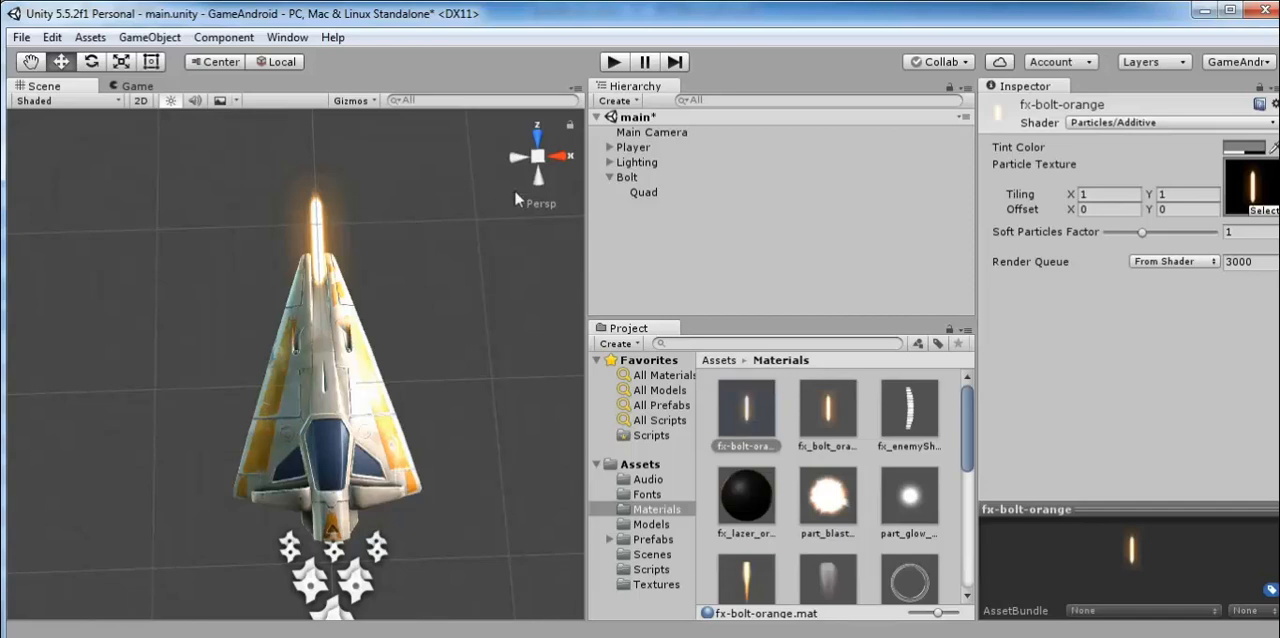
Rename Bolt's child Quad as VFX.
right_click(652, 192)
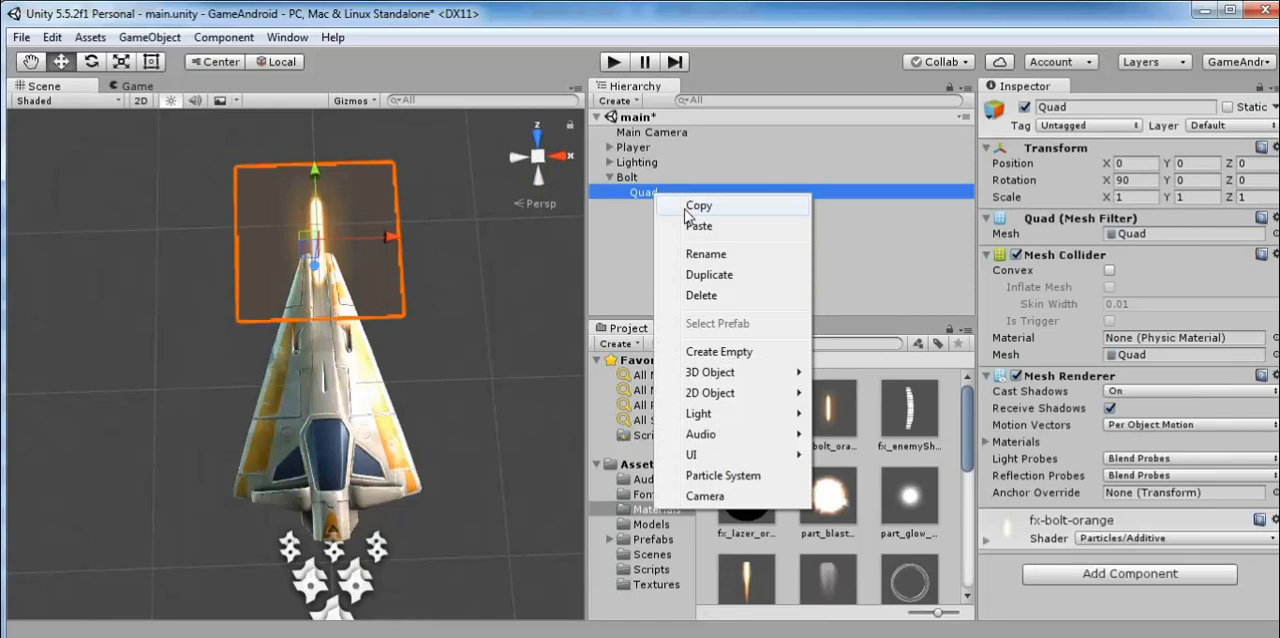
left_click(703, 256)
type("V")
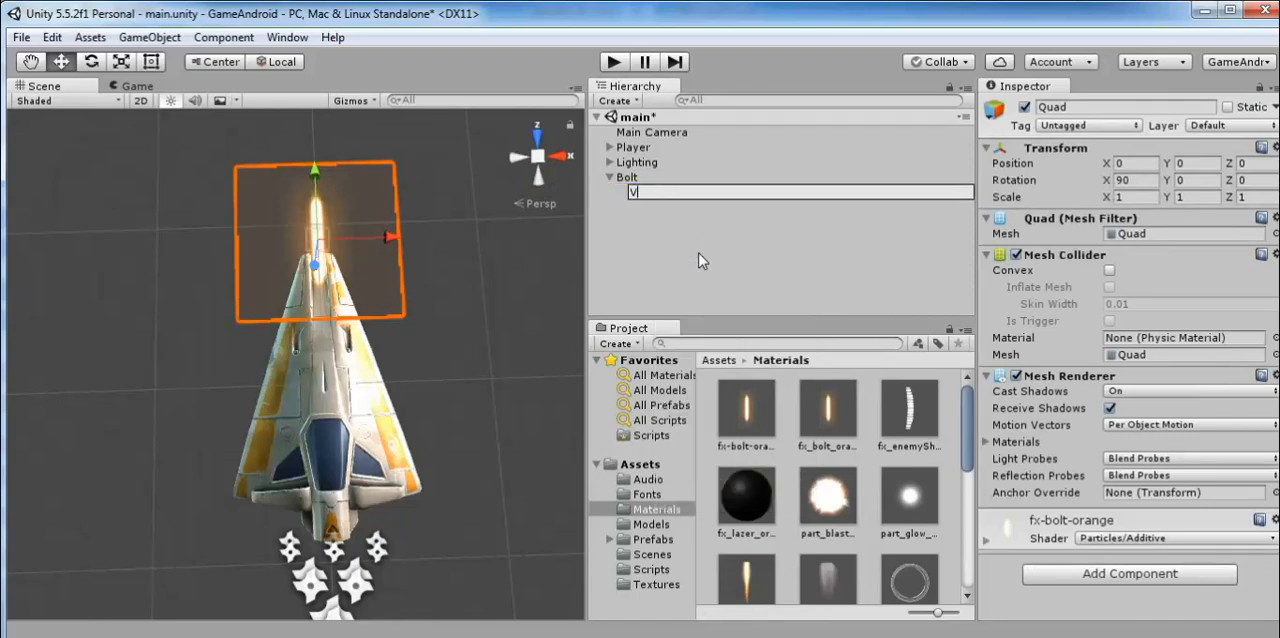
type("FX")
key("Return")
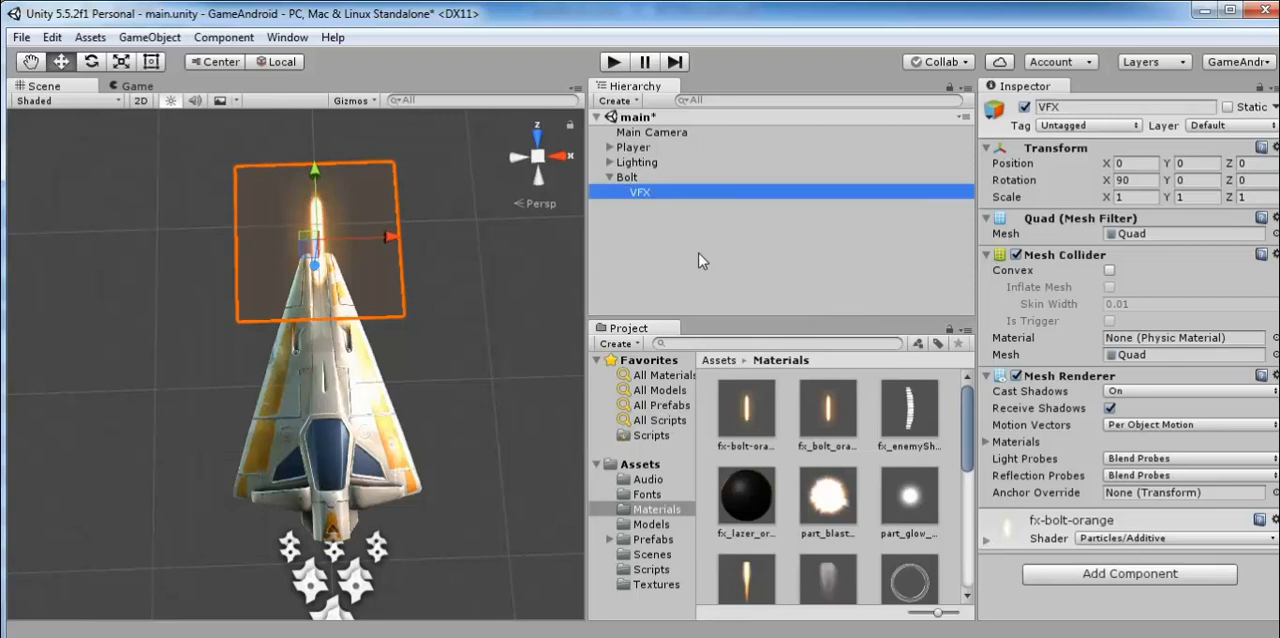